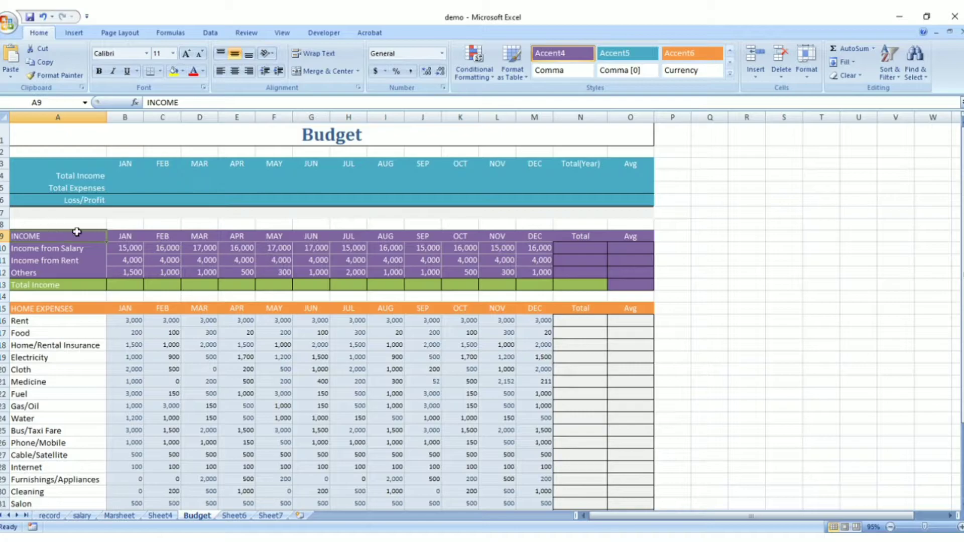
# - Review the available cell styles for the income section in A9:O13 without changing its formatting
pyautogui.click(730, 74)
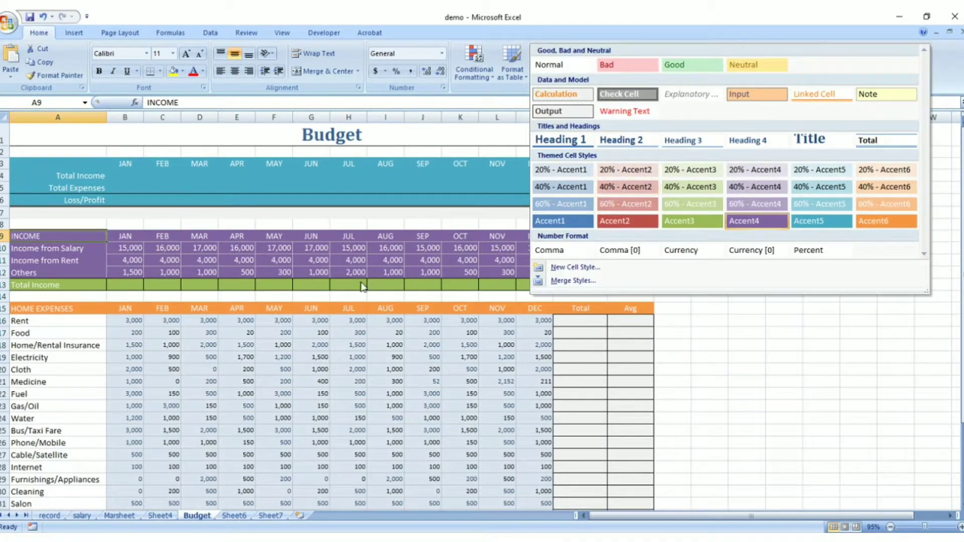
pyautogui.click(101, 238)
pyautogui.moveTo(99, 237); pyautogui.dragTo(614, 284)
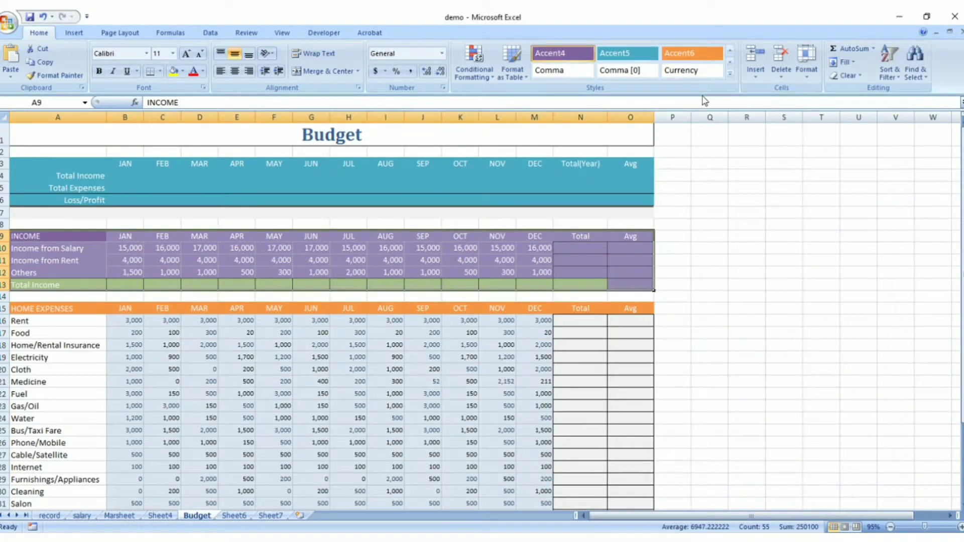
pyautogui.click(300, 309)
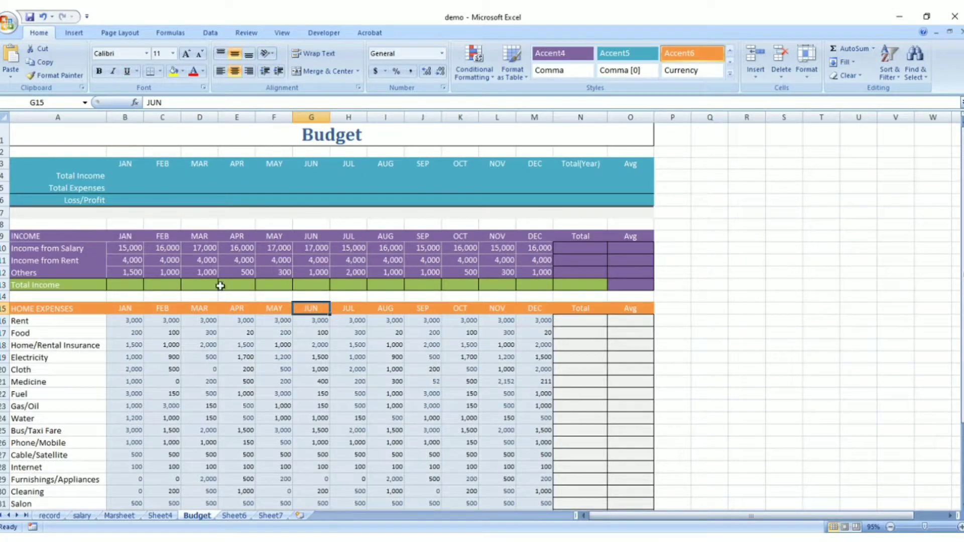
pyautogui.moveTo(79, 237); pyautogui.dragTo(632, 285)
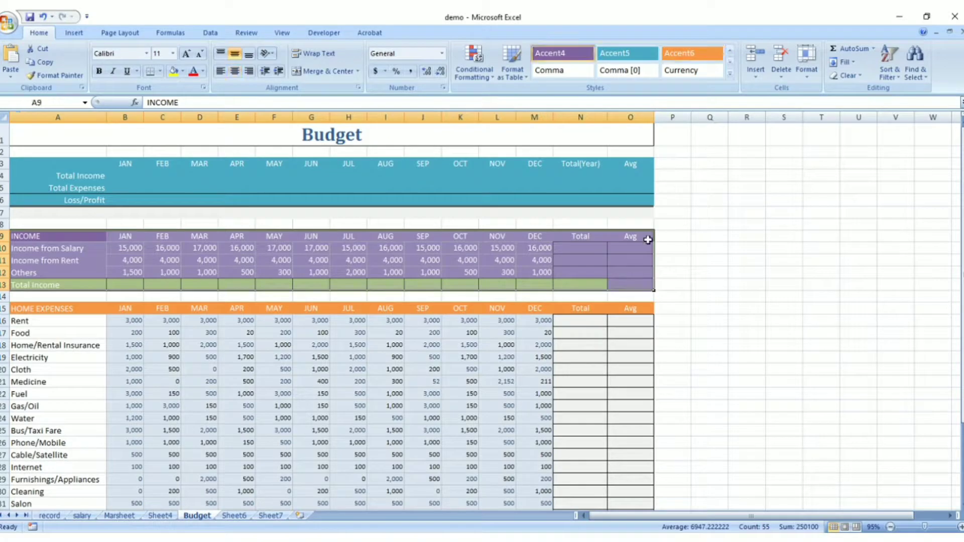
pyautogui.click(730, 74)
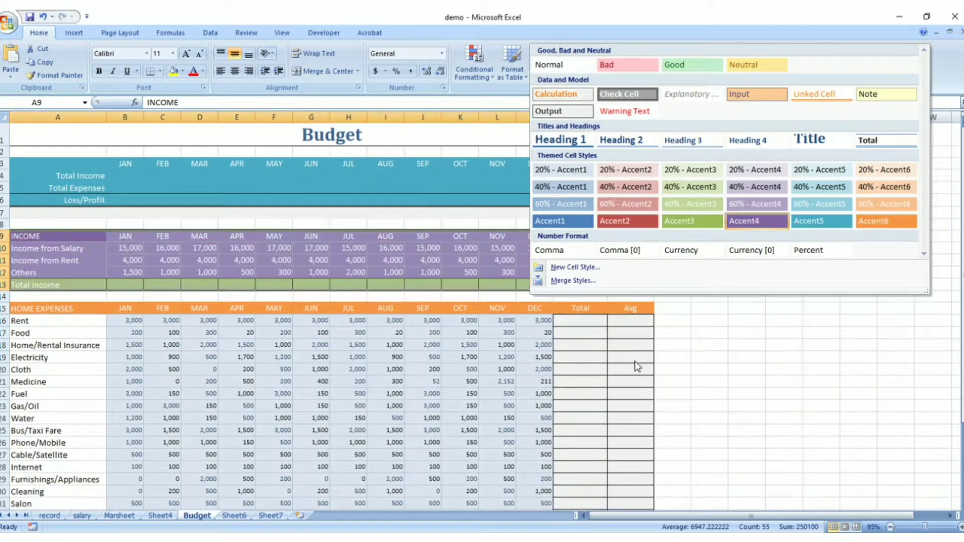
pyautogui.click(771, 396)
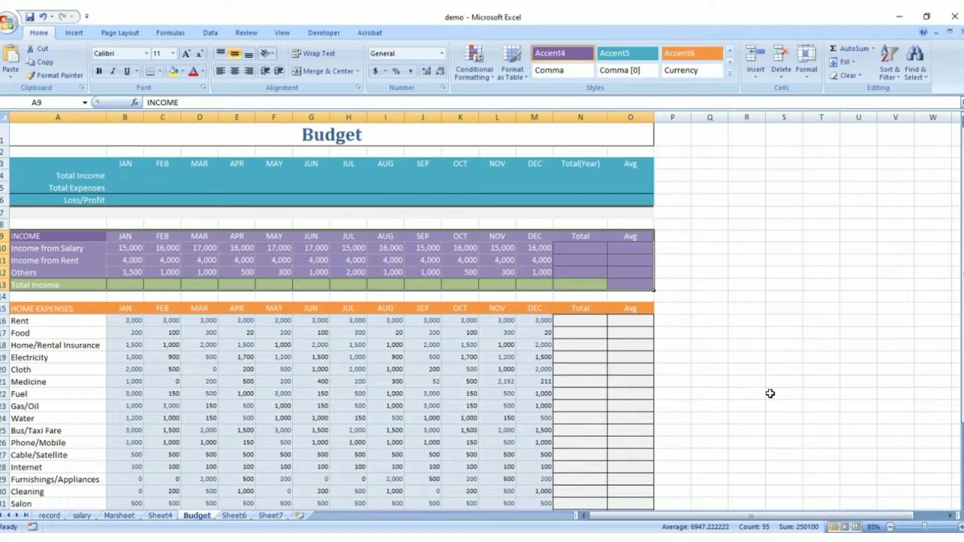
pyautogui.click(301, 295)
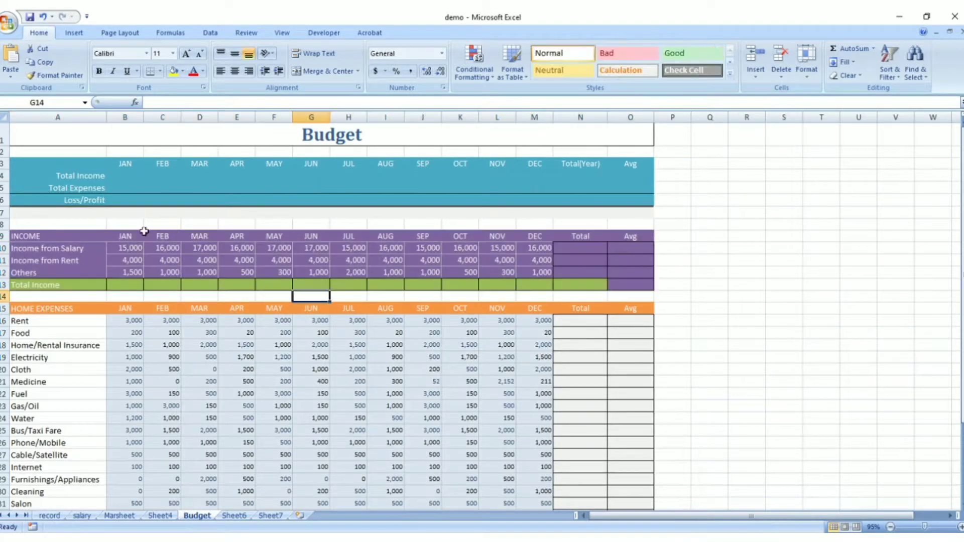
# - Examine the month headers of the income section and the category labels under HOME EXPENSES, including the Total column
pyautogui.click(126, 236)
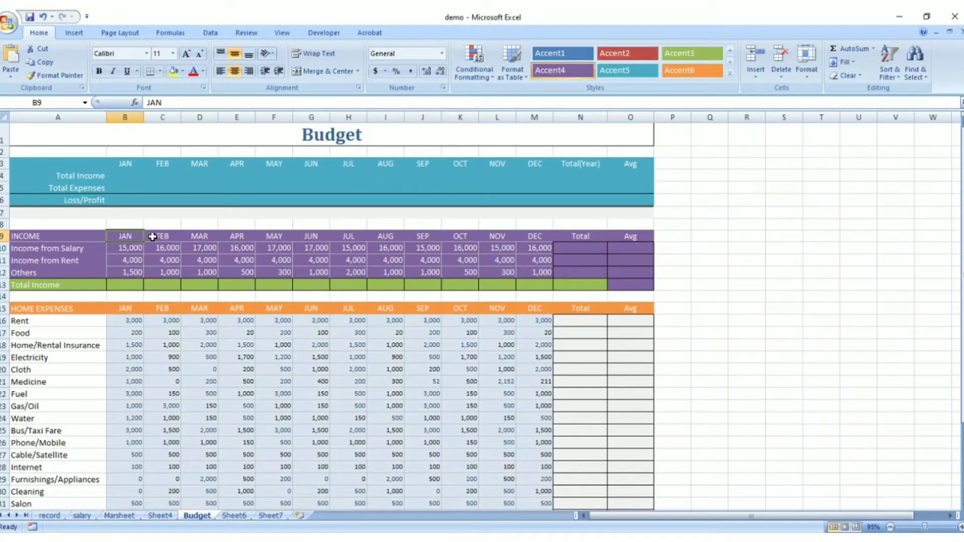
pyautogui.click(155, 236)
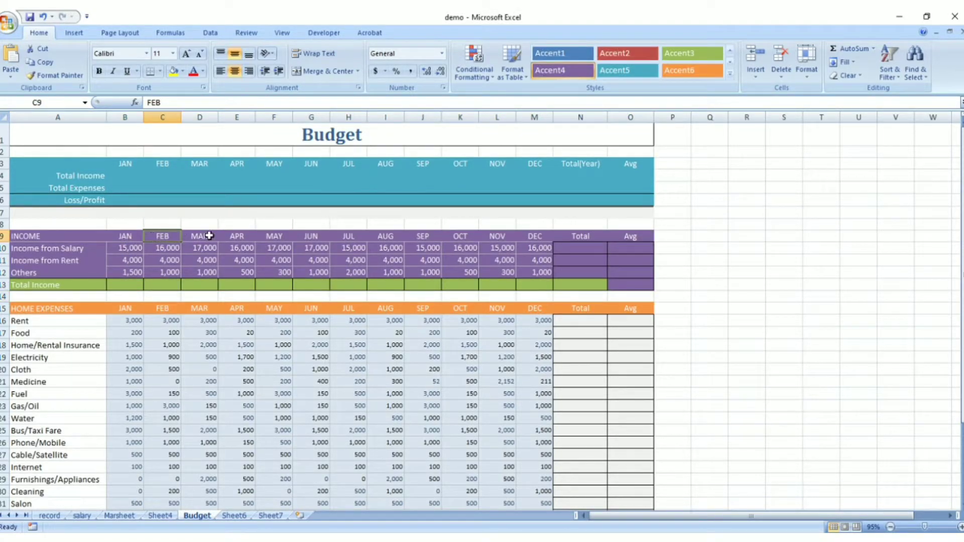
pyautogui.click(534, 234)
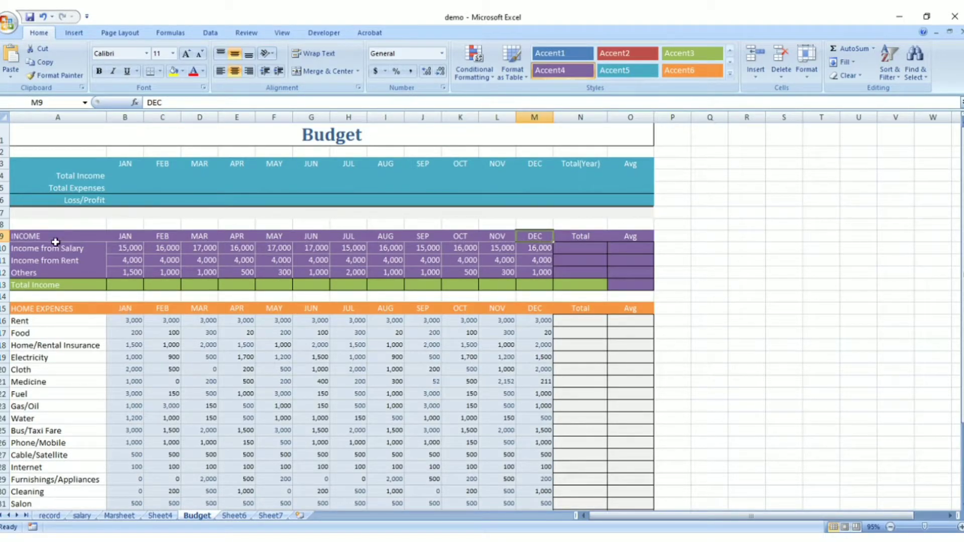
pyautogui.click(42, 311)
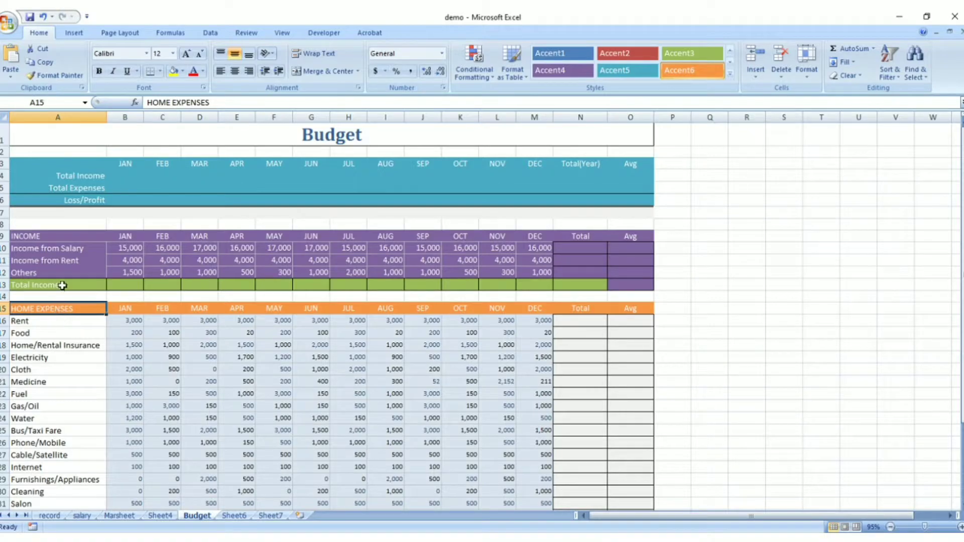
pyautogui.click(62, 237)
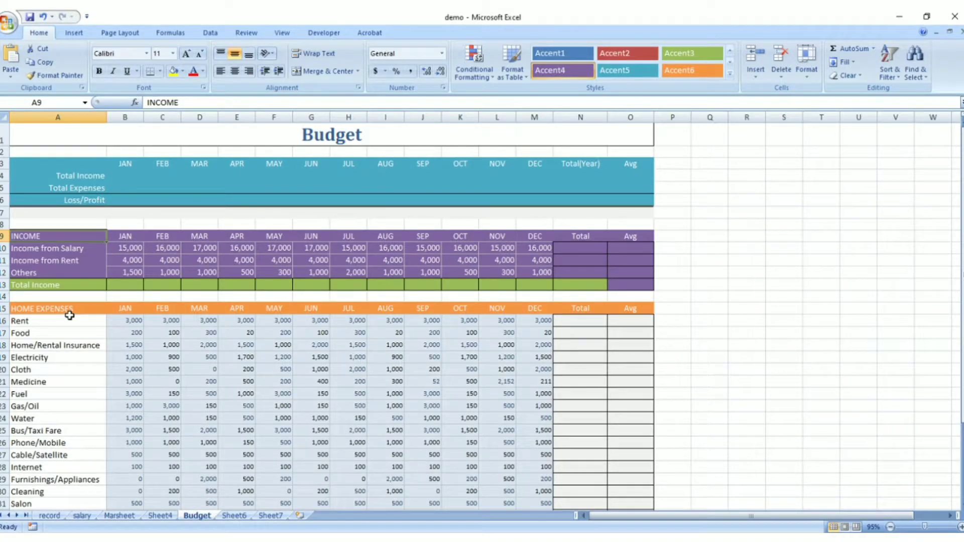
pyautogui.scroll(-3, 75, 359)
pyautogui.click(50, 202)
pyautogui.moveTo(51, 201); pyautogui.dragTo(56, 457)
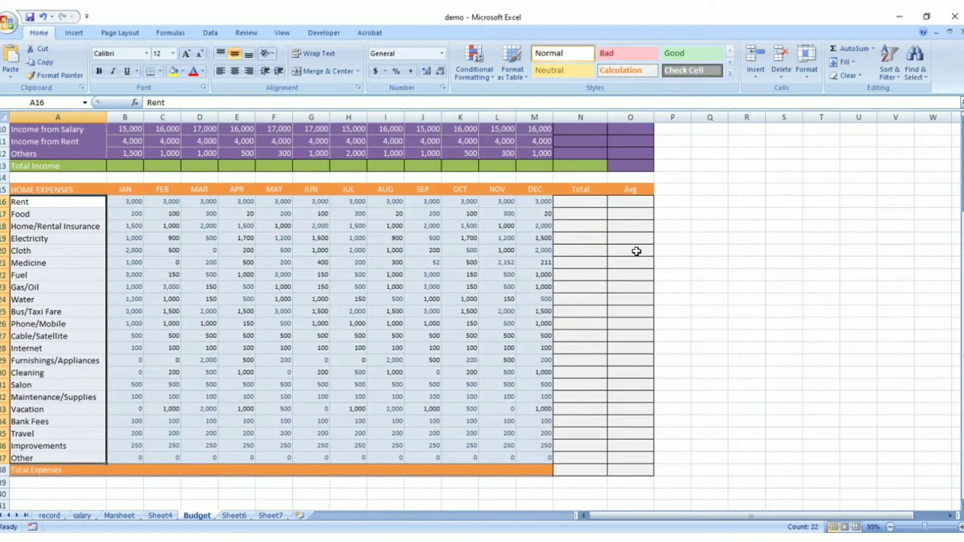
pyautogui.click(587, 206)
pyautogui.scroll(3, 581, 318)
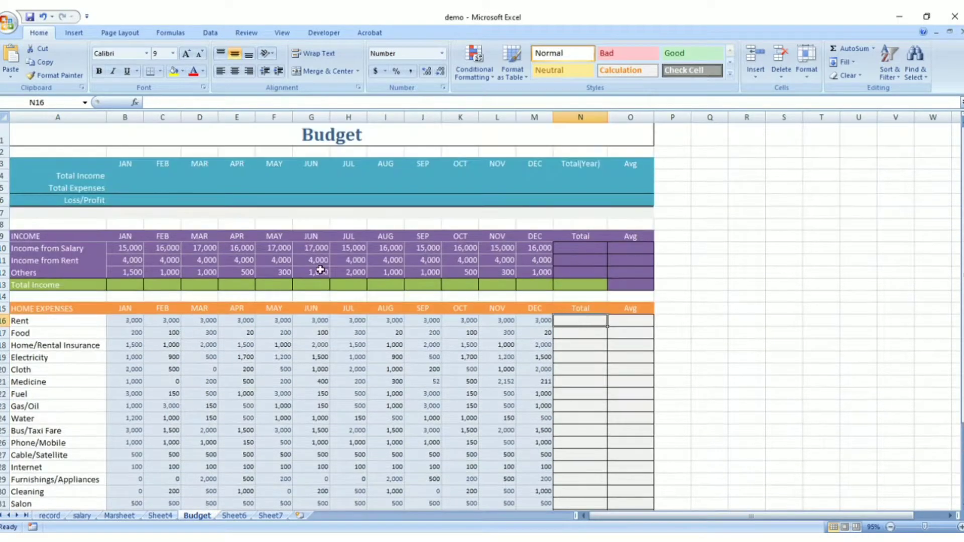
# - Examine the income source labels in A10:A12, the INCOME heading and the Total Income row label
pyautogui.click(51, 251)
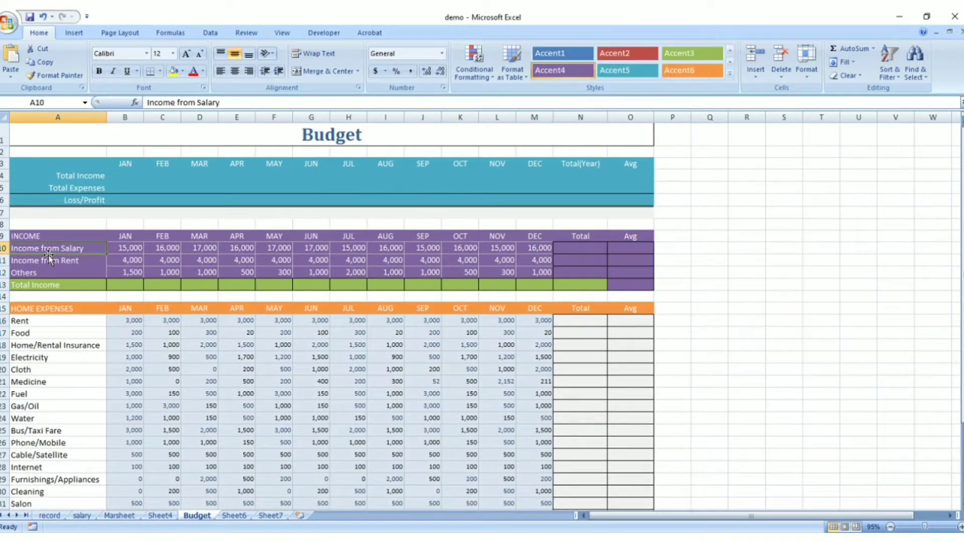
pyautogui.moveTo(50, 251); pyautogui.dragTo(51, 272)
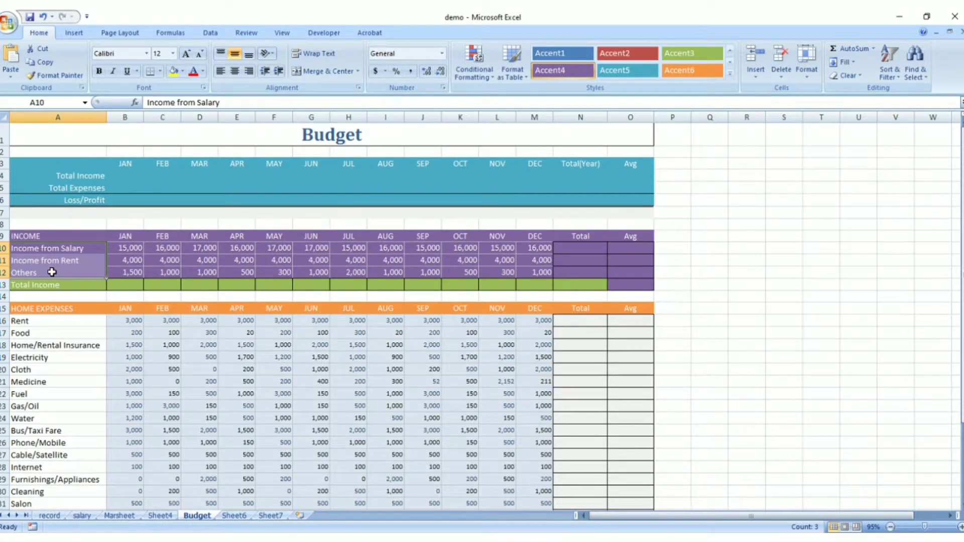
pyautogui.click(74, 259)
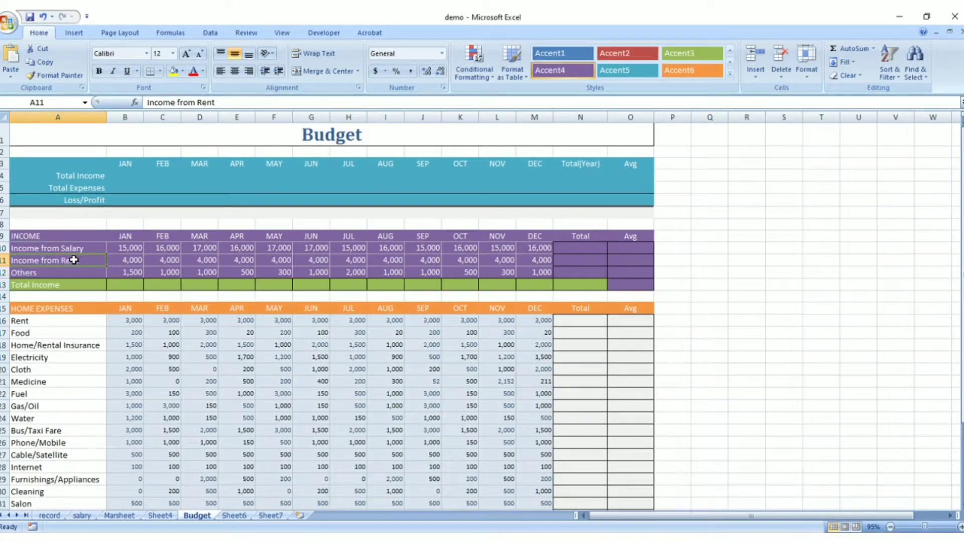
pyautogui.click(65, 273)
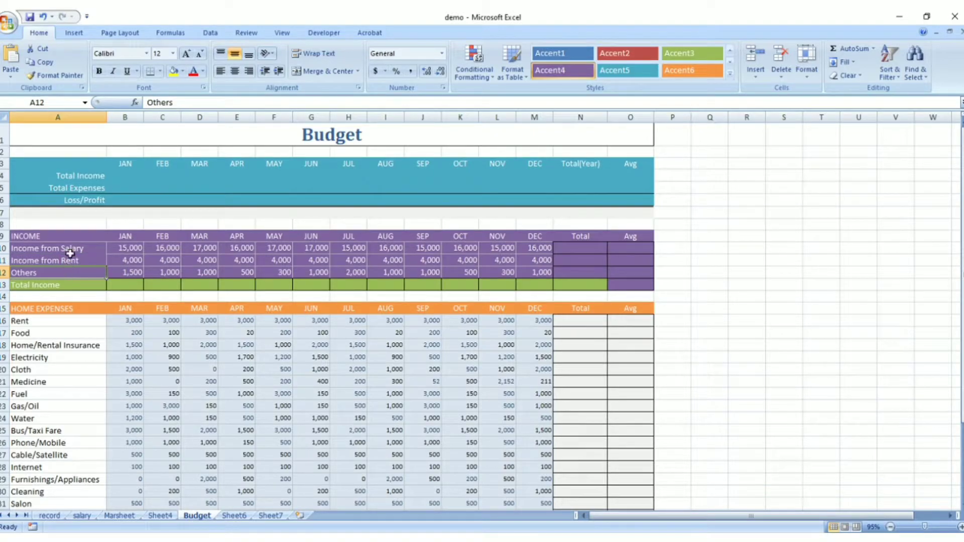
pyautogui.click(52, 237)
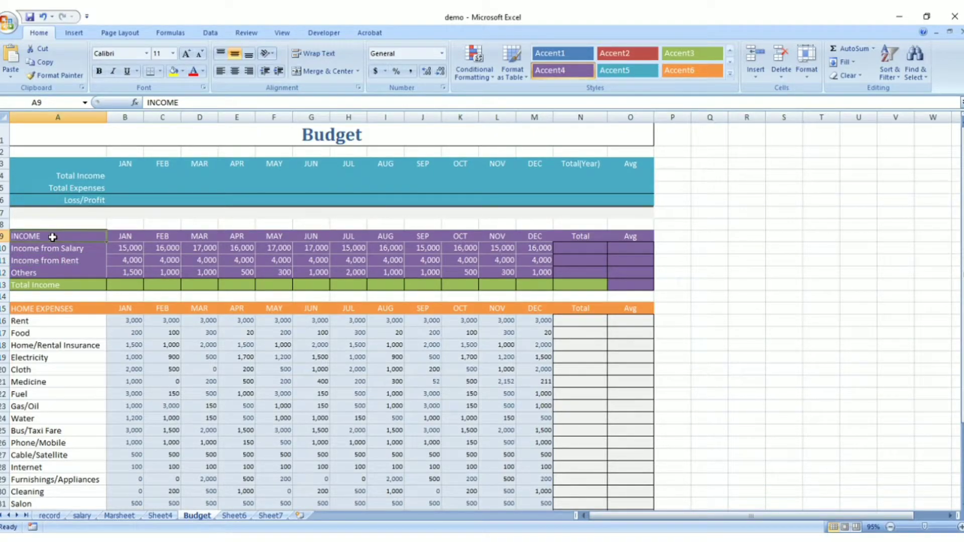
pyautogui.click(50, 286)
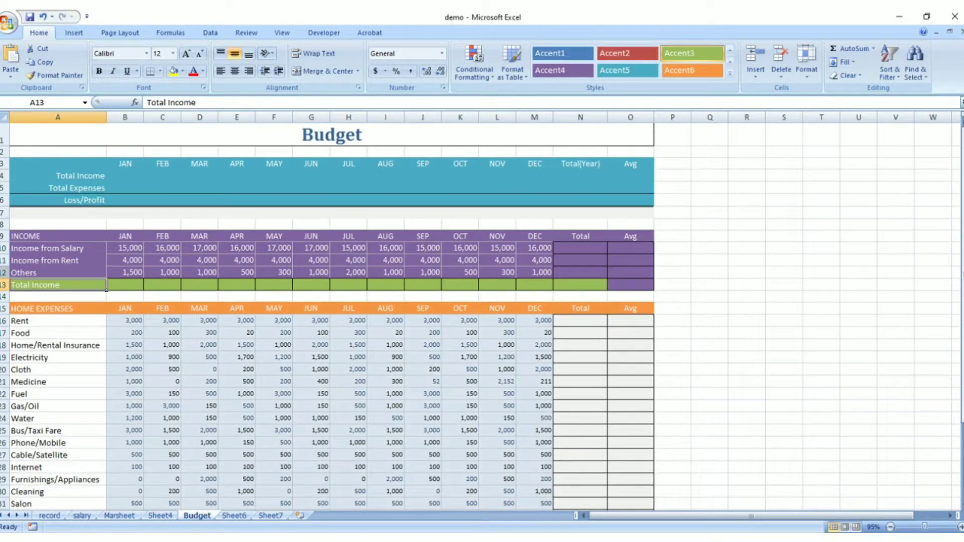
# - Insert a blank row above the Others income row and undo the insertion
pyautogui.click(4, 273)
pyautogui.rightClick(3, 273)
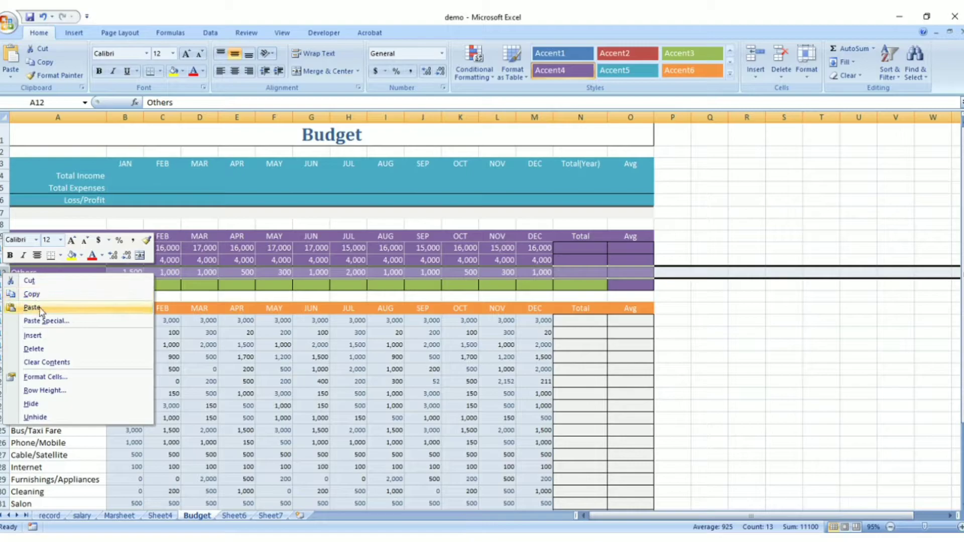
pyautogui.click(44, 337)
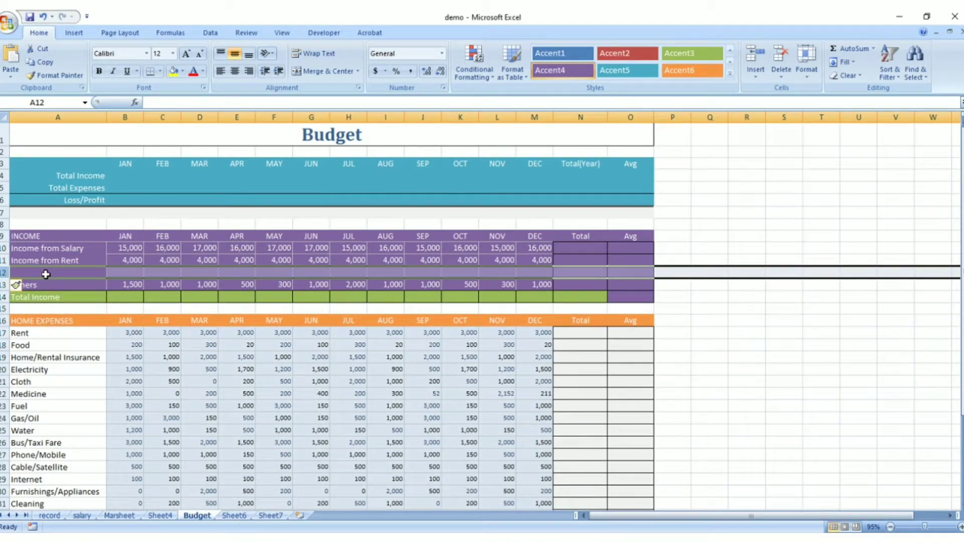
pyautogui.hotkey('ctrl', 'z')
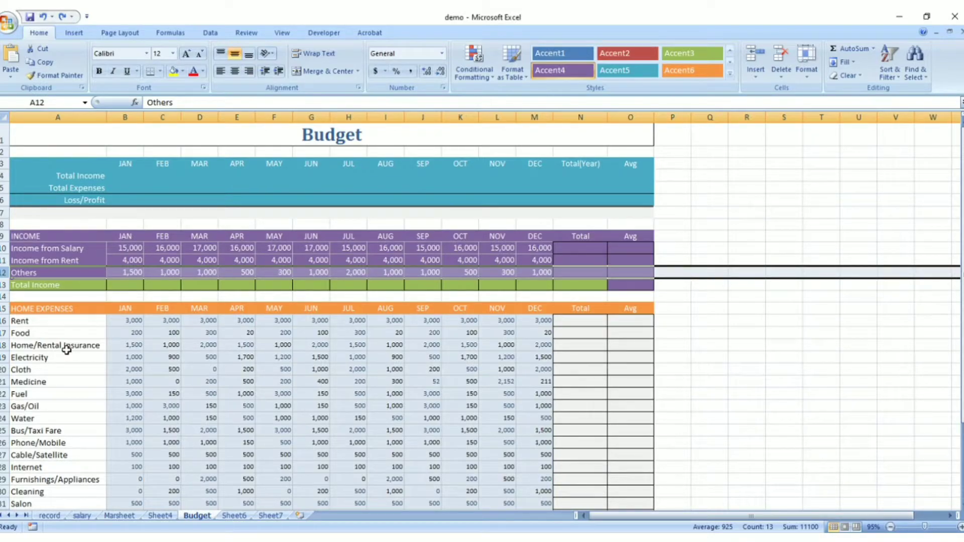
# - Examine the expense list and the summary block's January, Total(Year) and Avg cells for Total Income, Total Expenses and Loss/Profit
pyautogui.scroll(-2, 66, 350)
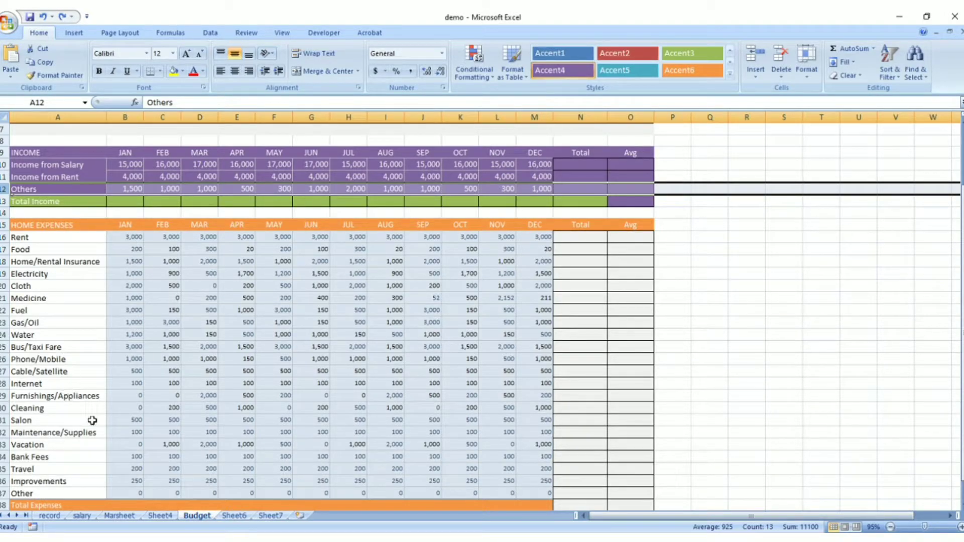
pyautogui.scroll(2, 98, 435)
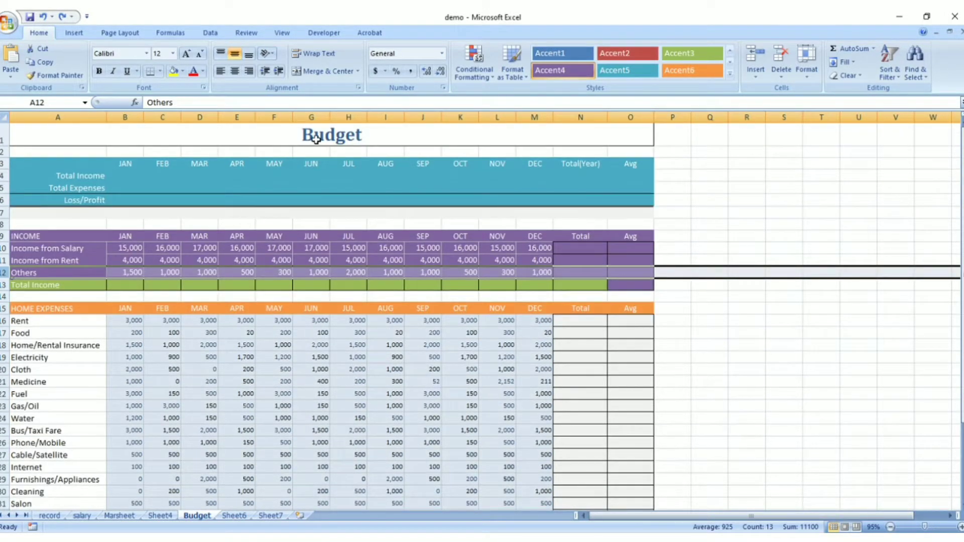
pyautogui.moveTo(69, 160); pyautogui.dragTo(625, 198)
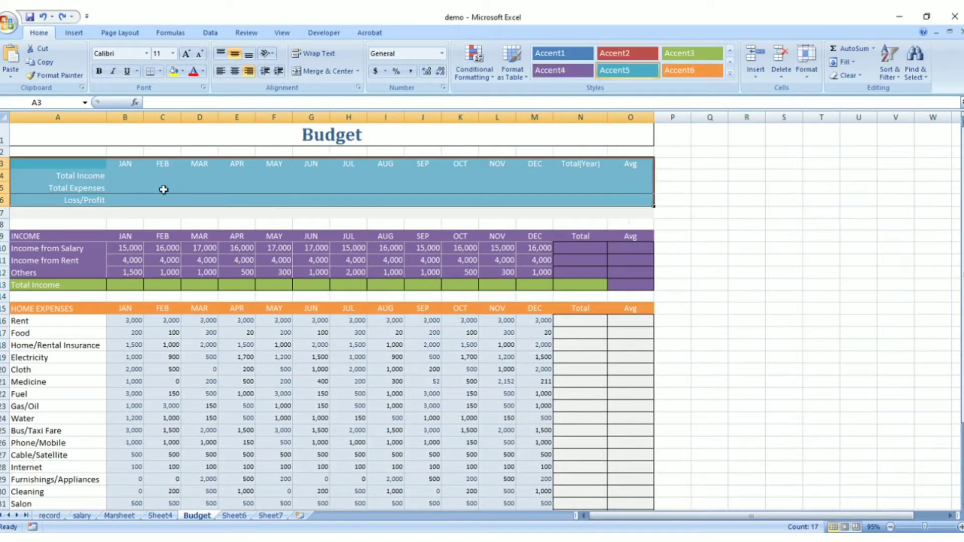
pyautogui.click(121, 166)
pyautogui.click(122, 177)
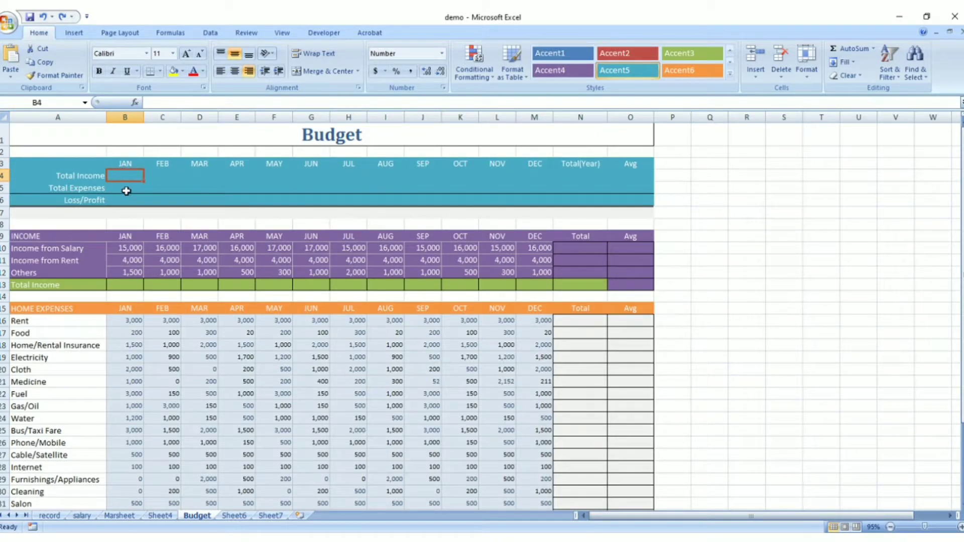
pyautogui.click(126, 190)
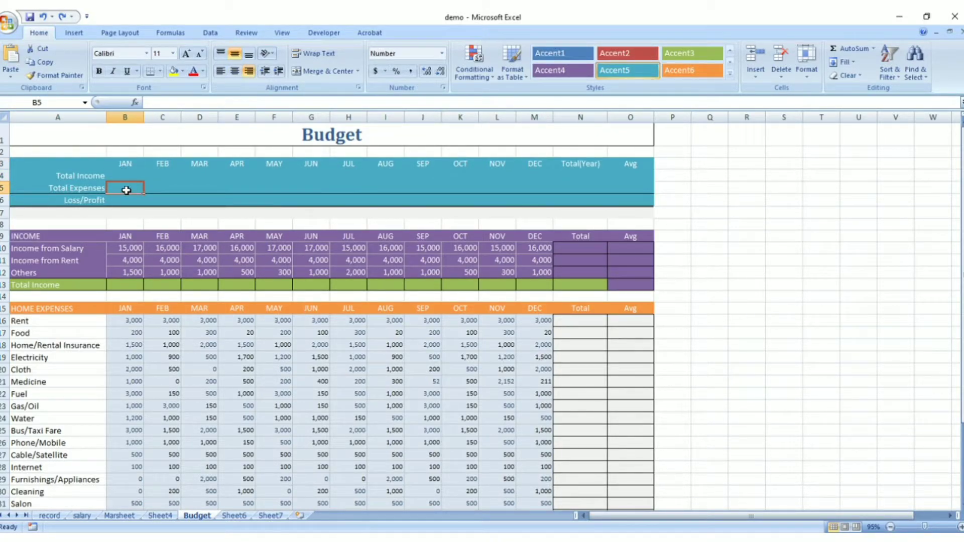
pyautogui.click(126, 204)
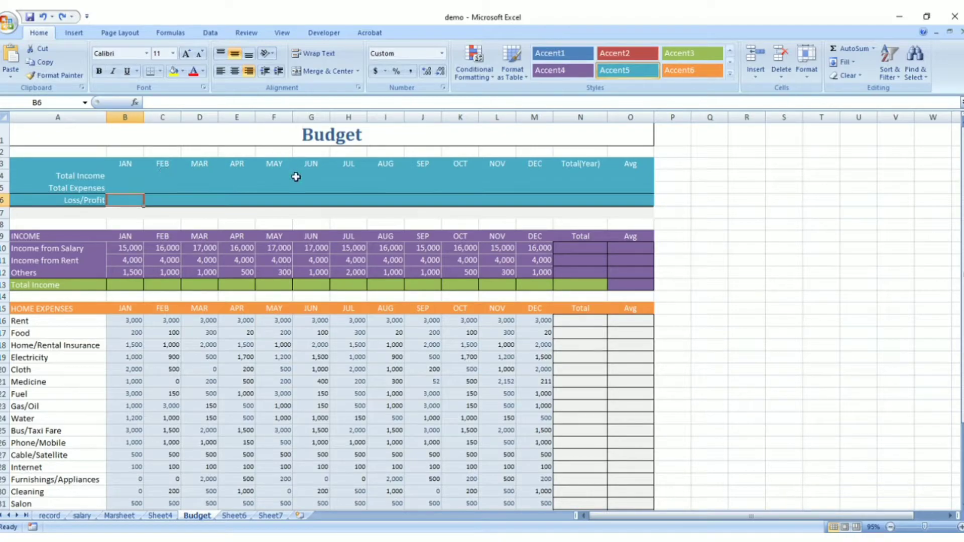
pyautogui.click(585, 167)
pyautogui.click(581, 178)
pyautogui.click(578, 189)
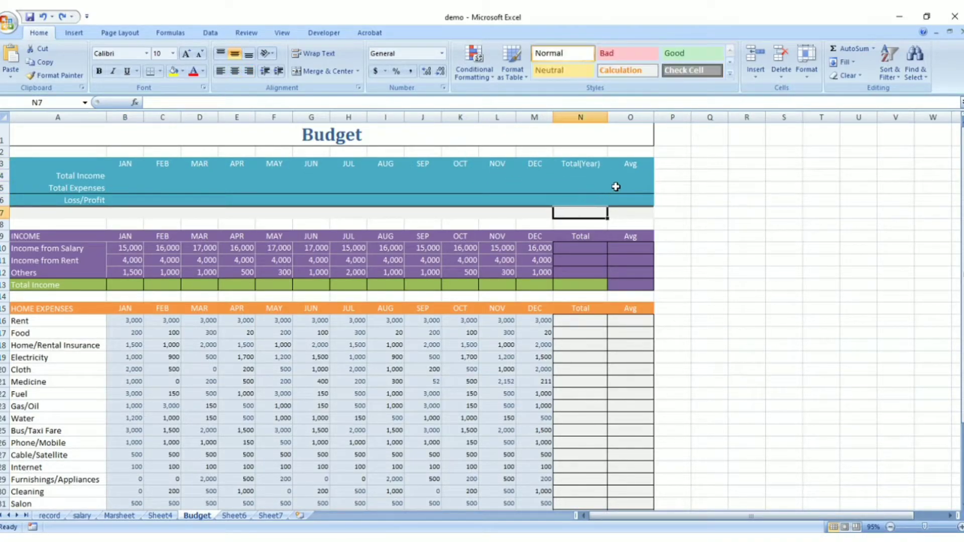
pyautogui.click(626, 189)
pyautogui.click(630, 203)
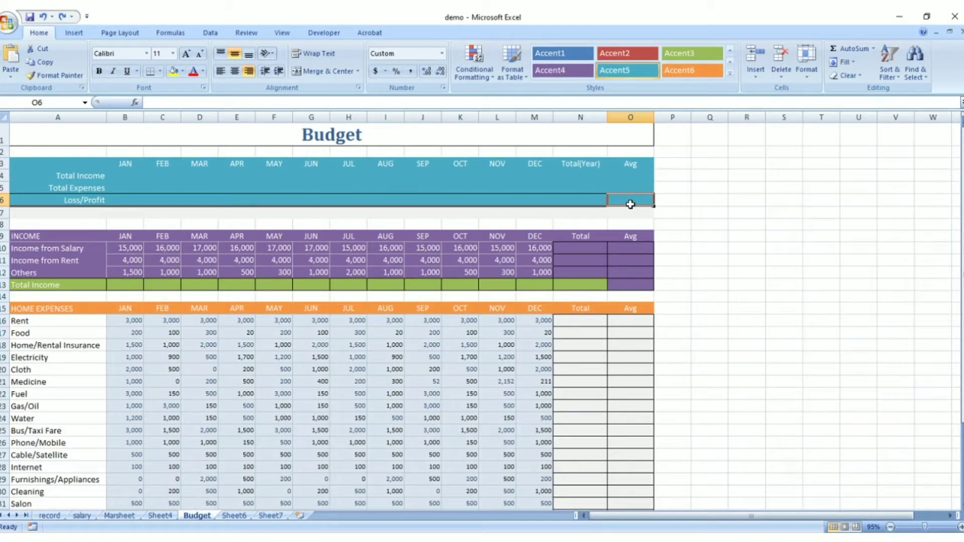
# - Freeze the panes of the Budget sheet with the title and summary rows 1 to 6 selected
pyautogui.scroll(-1, 285, 398)
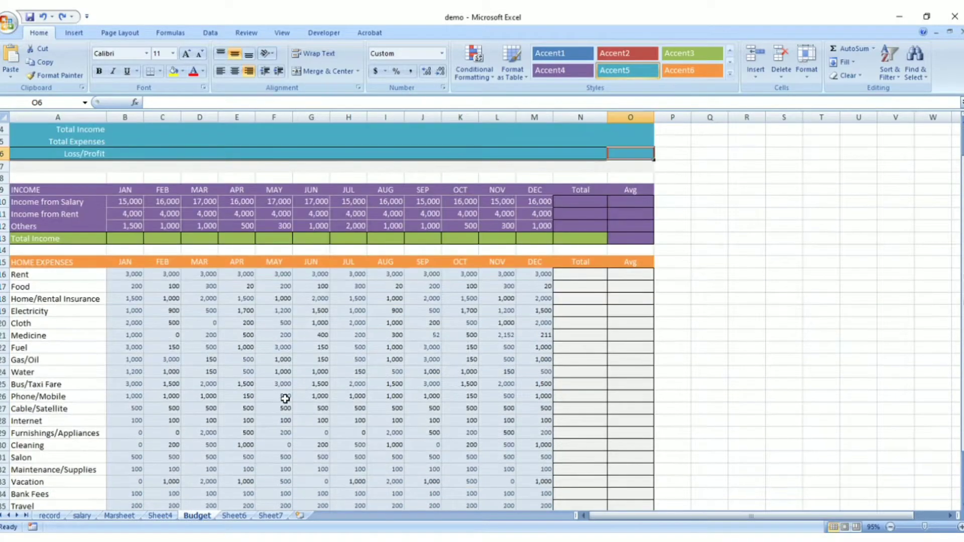
pyautogui.scroll(-2, 285, 398)
pyautogui.scroll(3, 285, 398)
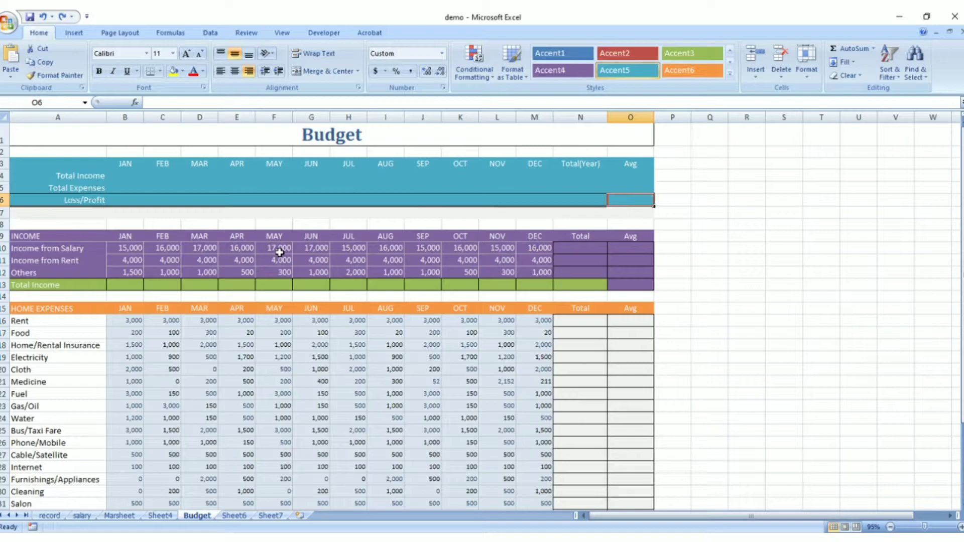
pyautogui.scroll(-3, 279, 253)
pyautogui.scroll(3, 279, 253)
pyautogui.moveTo(2, 135); pyautogui.dragTo(3, 199)
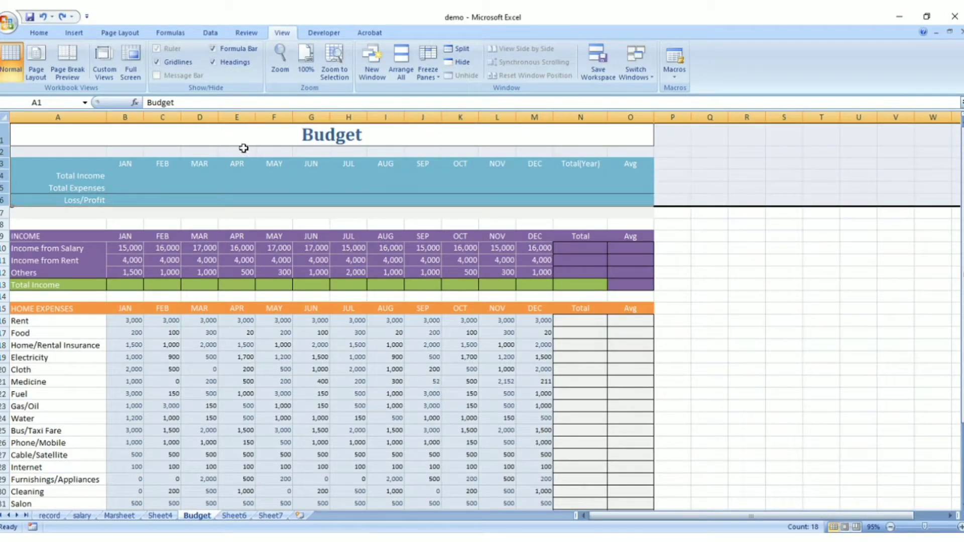
pyautogui.click(427, 80)
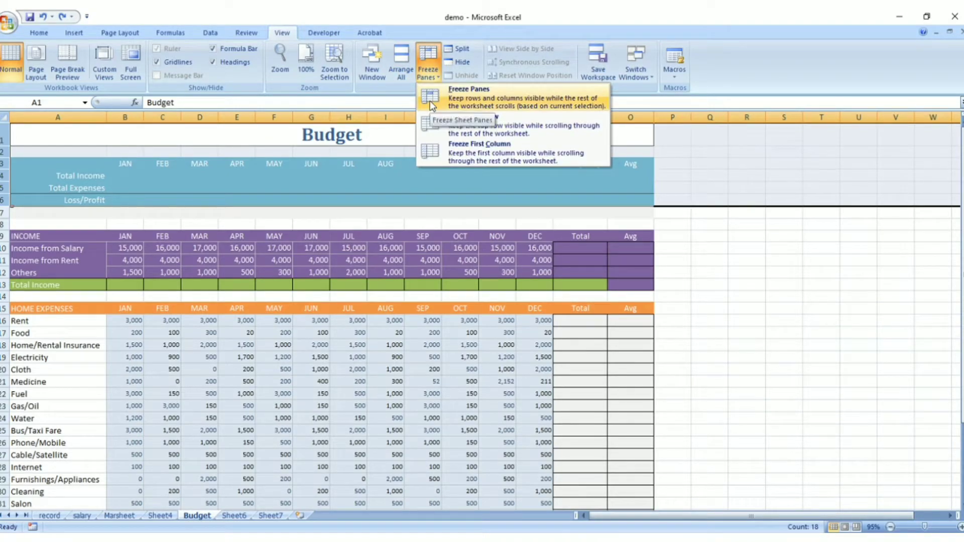
pyautogui.click(430, 95)
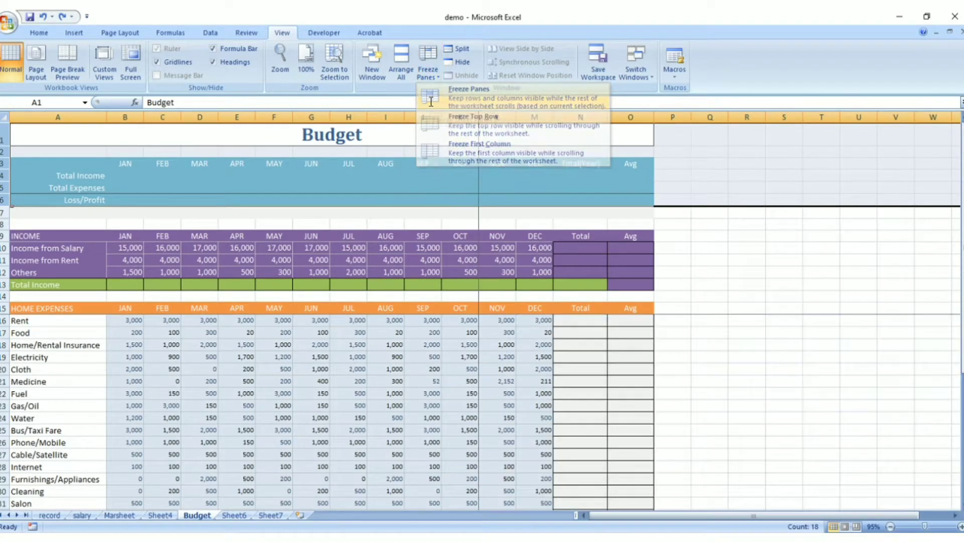
# - Check how the frozen area holds against the home expenses list and set the sheet zoom to 100%
pyautogui.scroll(-1, 522, 235)
pyautogui.scroll(-3, 521, 235)
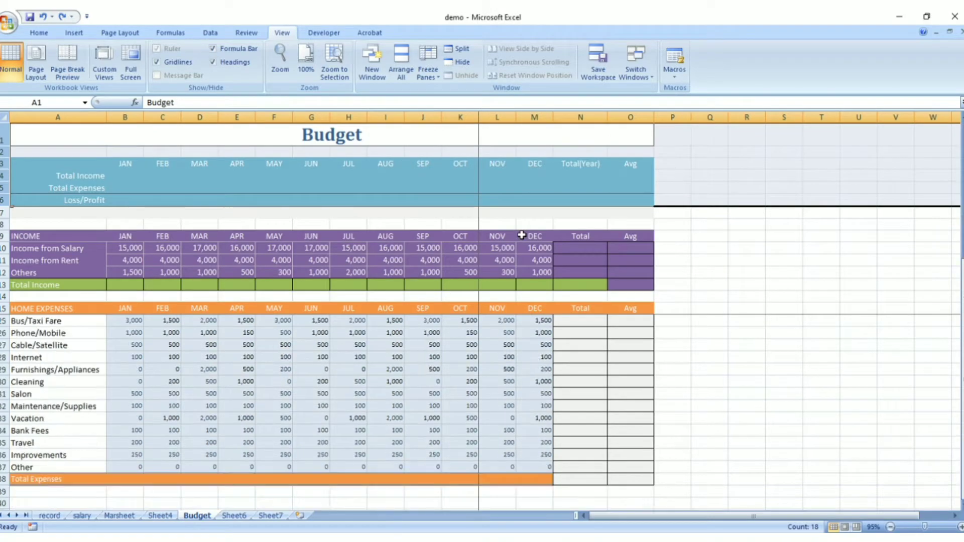
pyautogui.scroll(4, 521, 236)
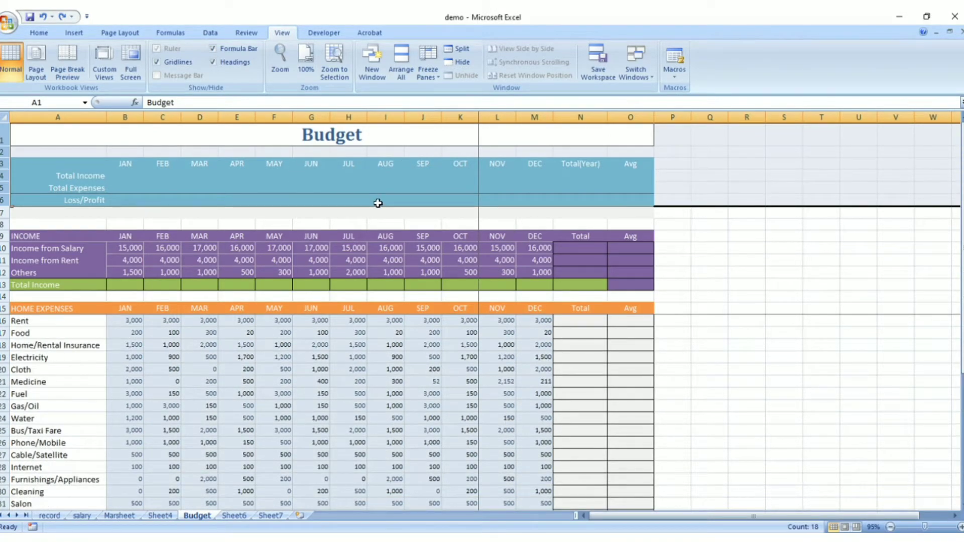
pyautogui.scroll(-10, 695, 309)
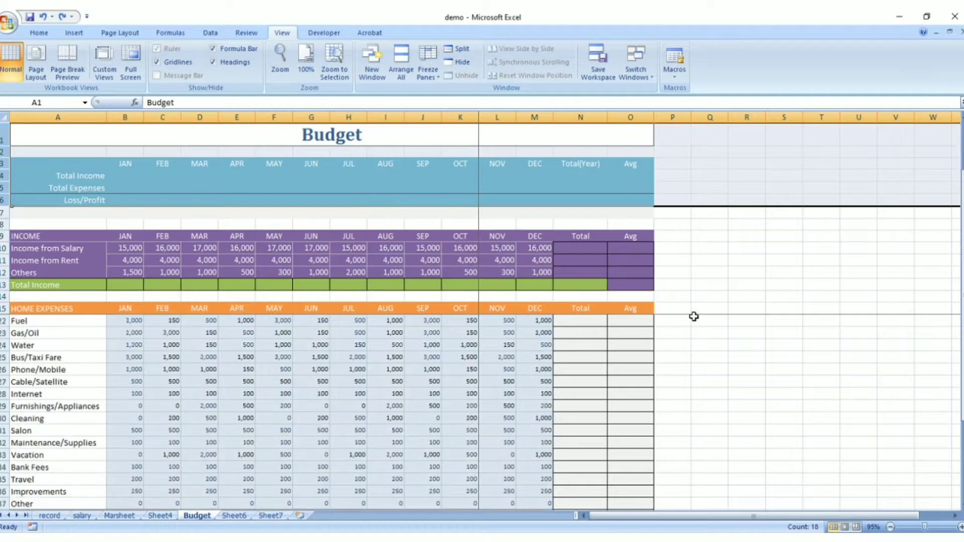
pyautogui.scroll(10, 696, 302)
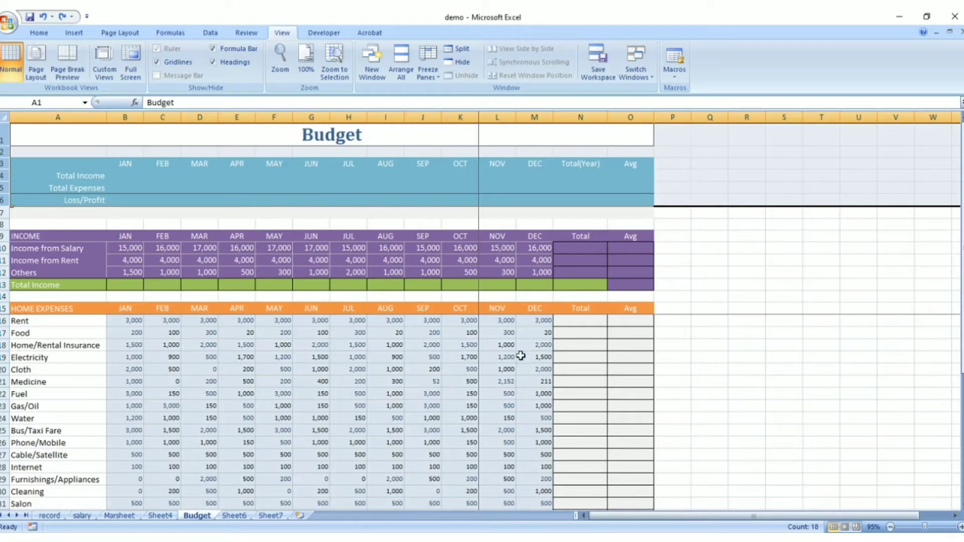
pyautogui.click(960, 526)
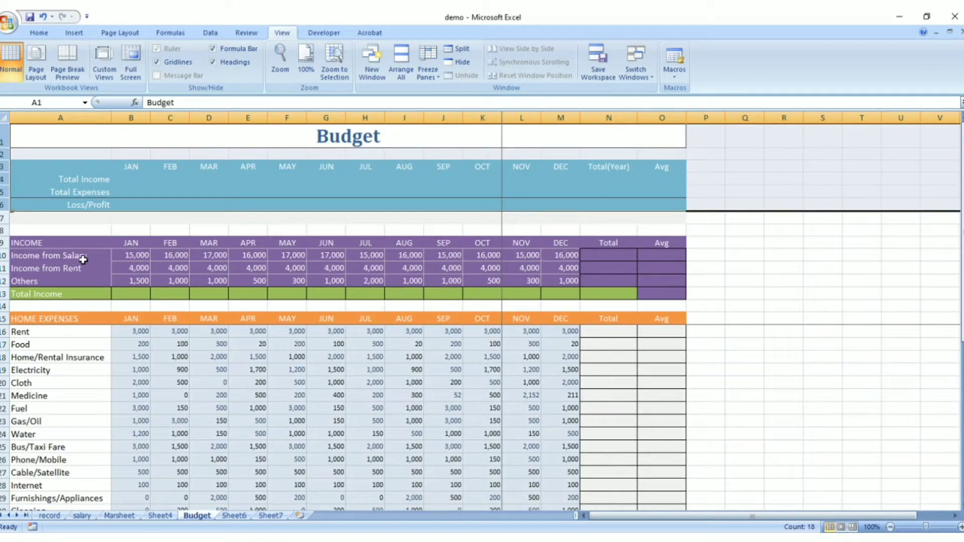
# - Enter =SUM(B10:B12) as January's Total Income in B13 and fill the formula across to December in M13
pyautogui.click(132, 295)
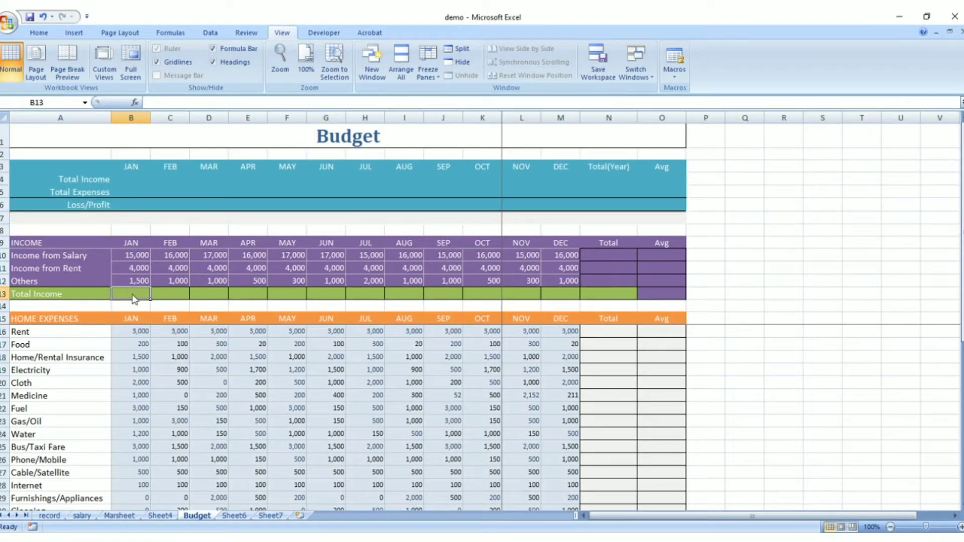
pyautogui.write('=sum(')
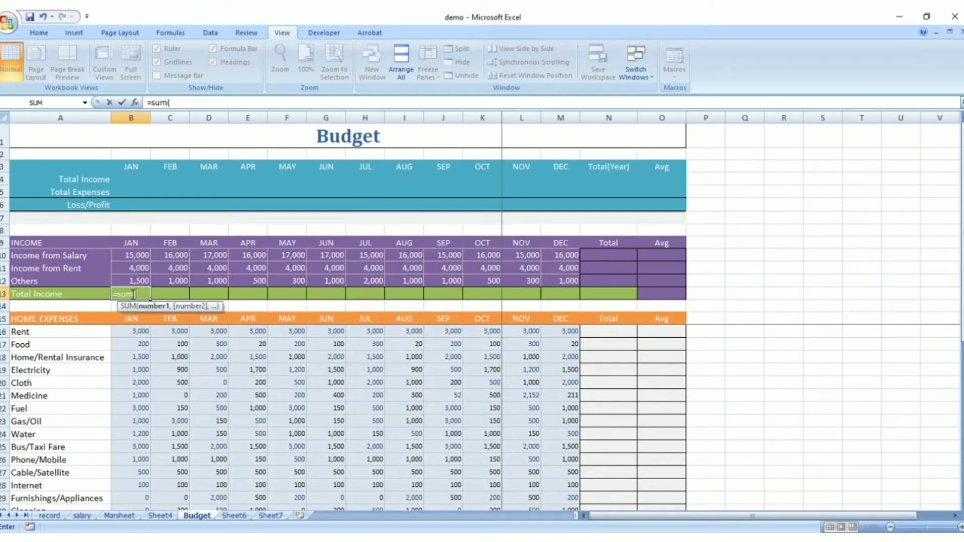
pyautogui.moveTo(134, 253); pyautogui.dragTo(133, 281)
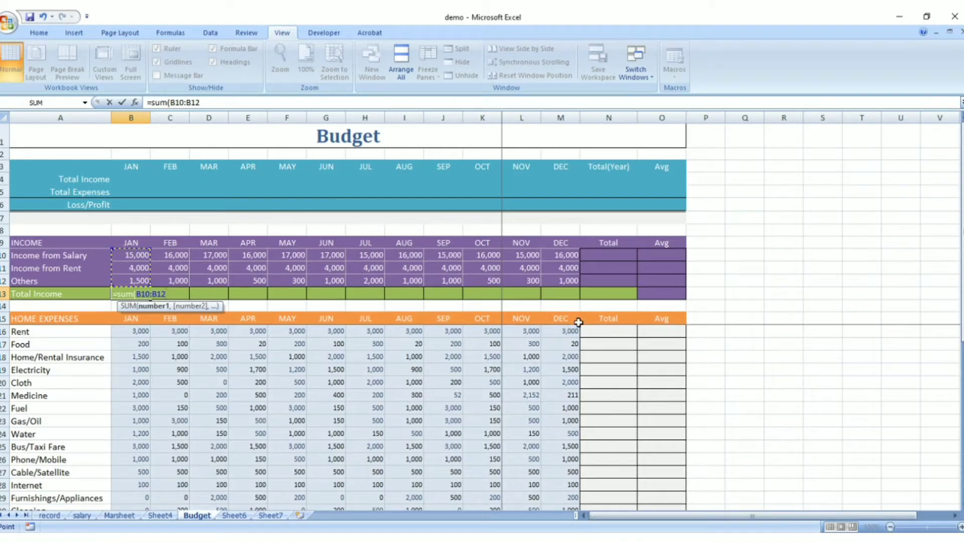
pyautogui.write(')')
pyautogui.press('Return')
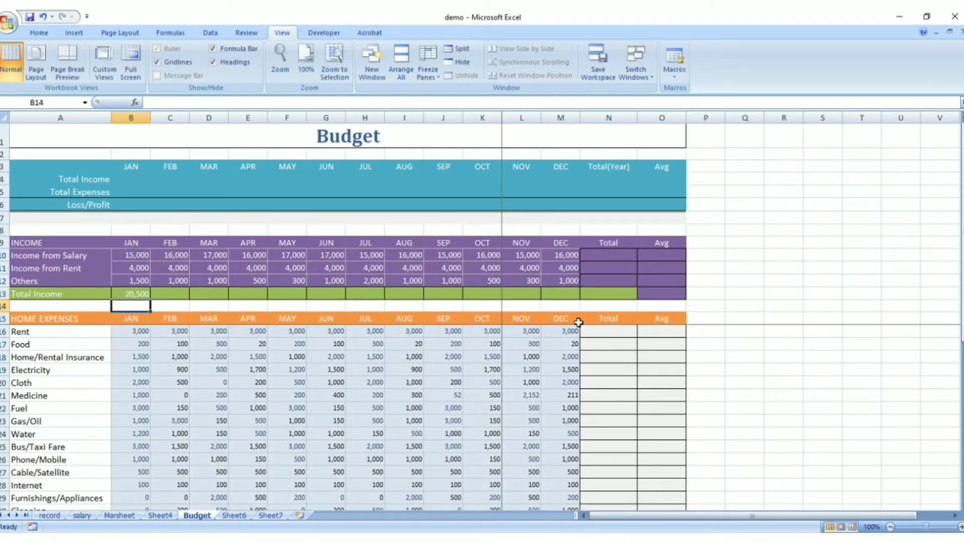
pyautogui.click(125, 292)
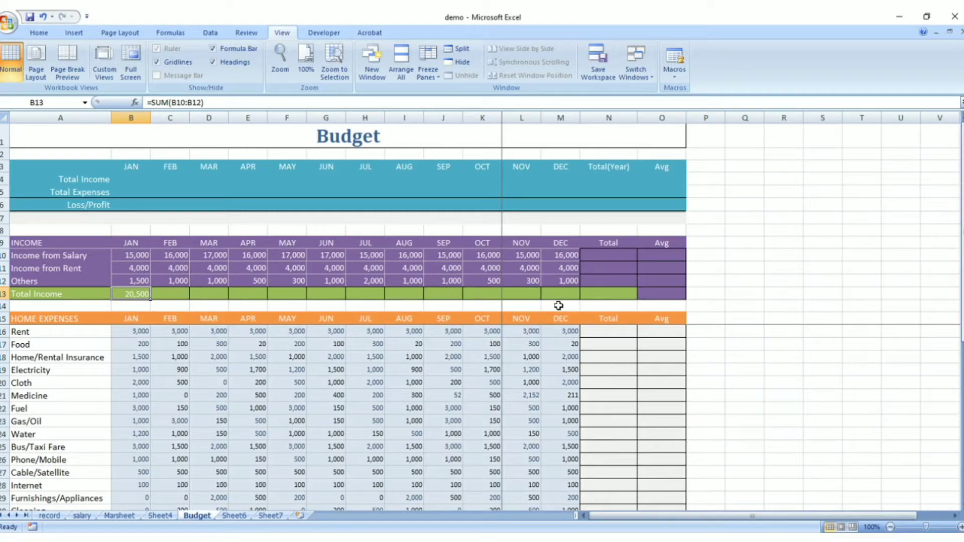
pyautogui.moveTo(151, 299); pyautogui.dragTo(567, 296)
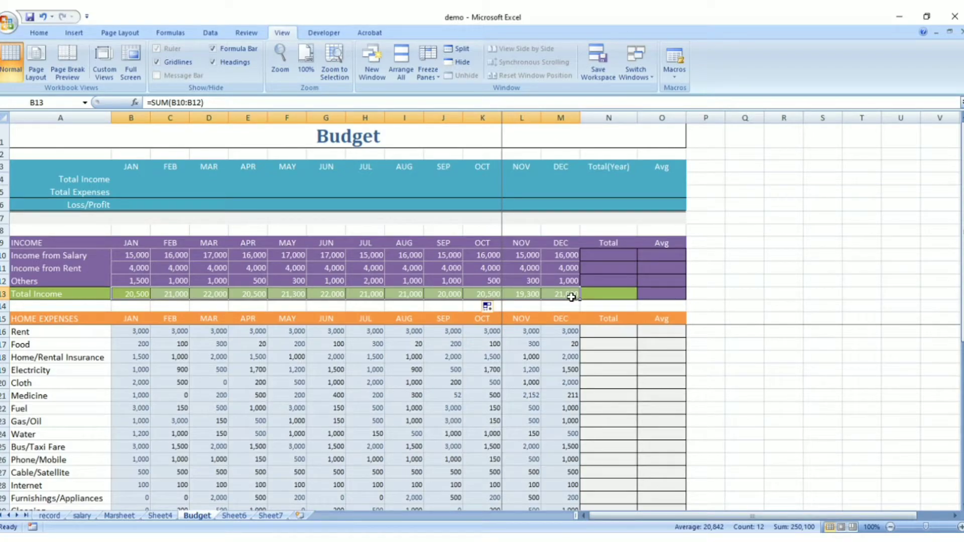
pyautogui.click(572, 297)
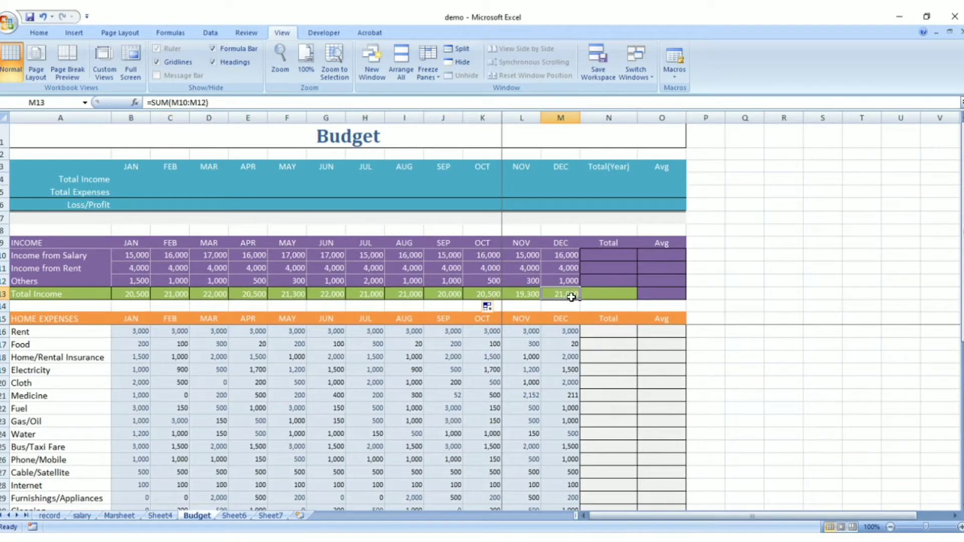
# - Enter =SUM(B16:B37) as January's Total Expenses in B38 and fill the formula across to December in M38
pyautogui.scroll(-4, 594, 387)
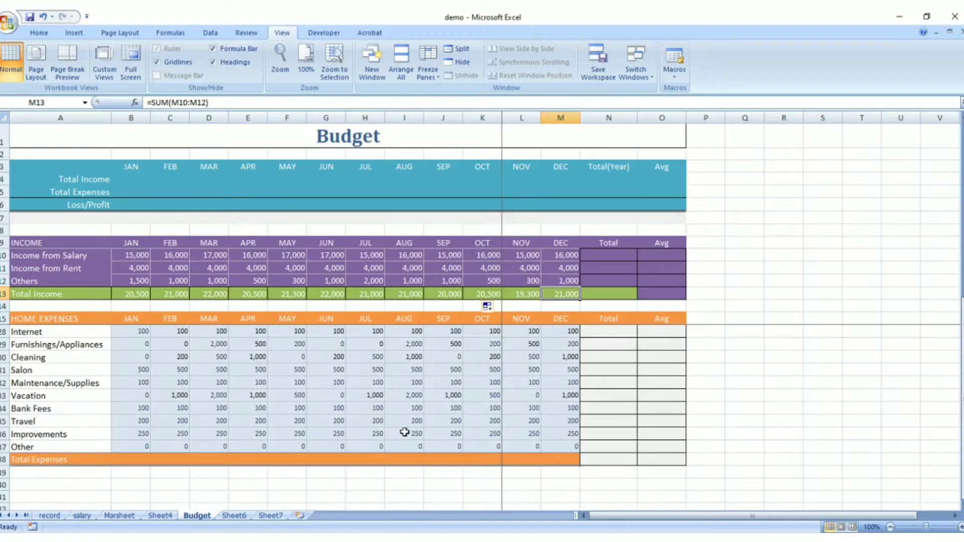
pyautogui.click(126, 459)
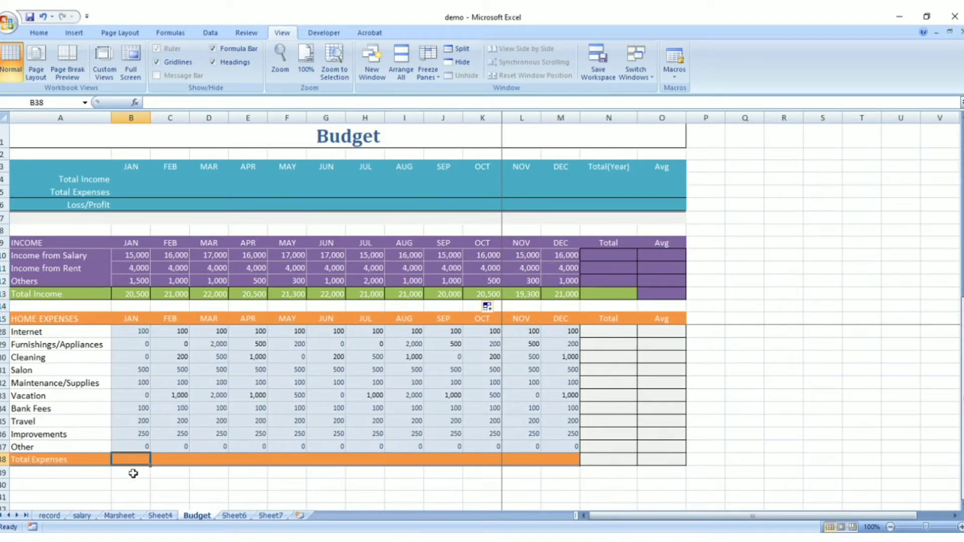
pyautogui.write('=')
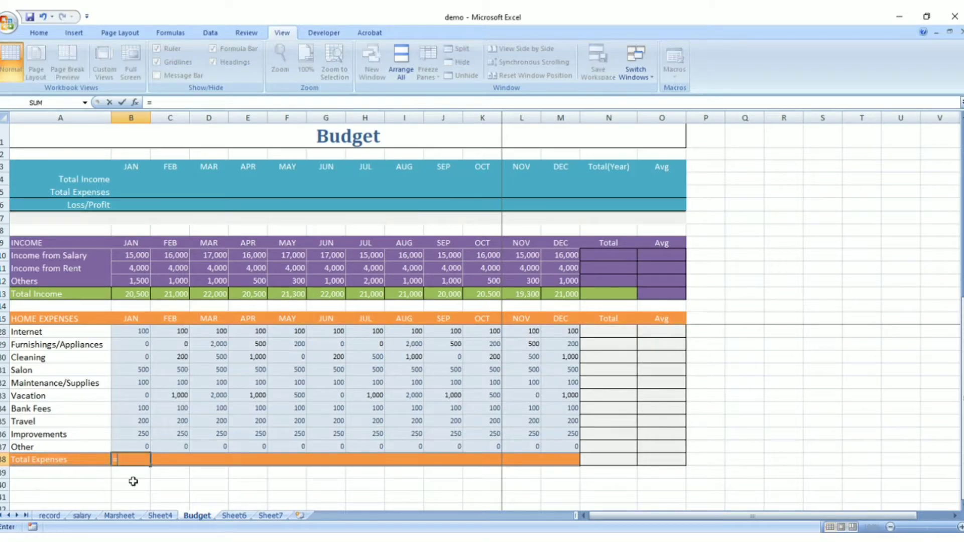
pyautogui.write('sum(')
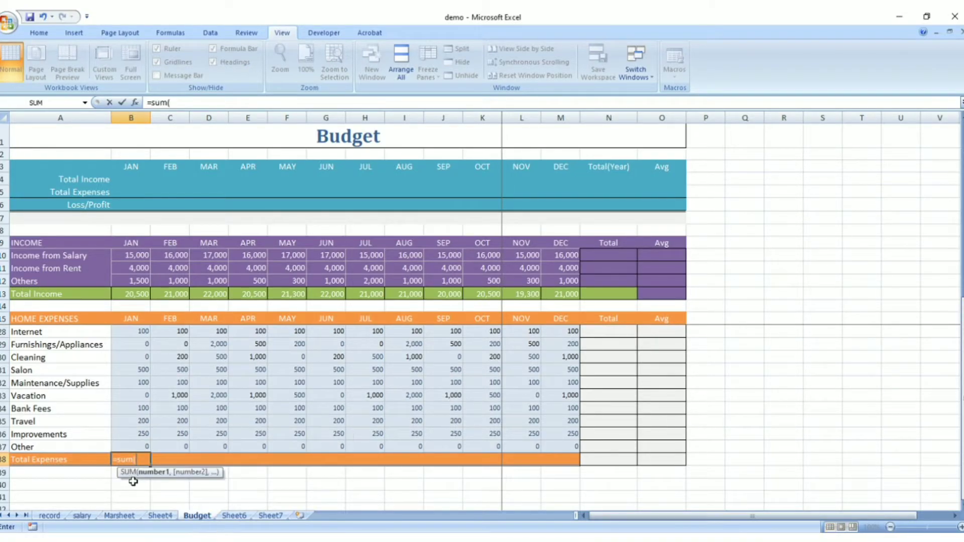
pyautogui.scroll(4, 124, 368)
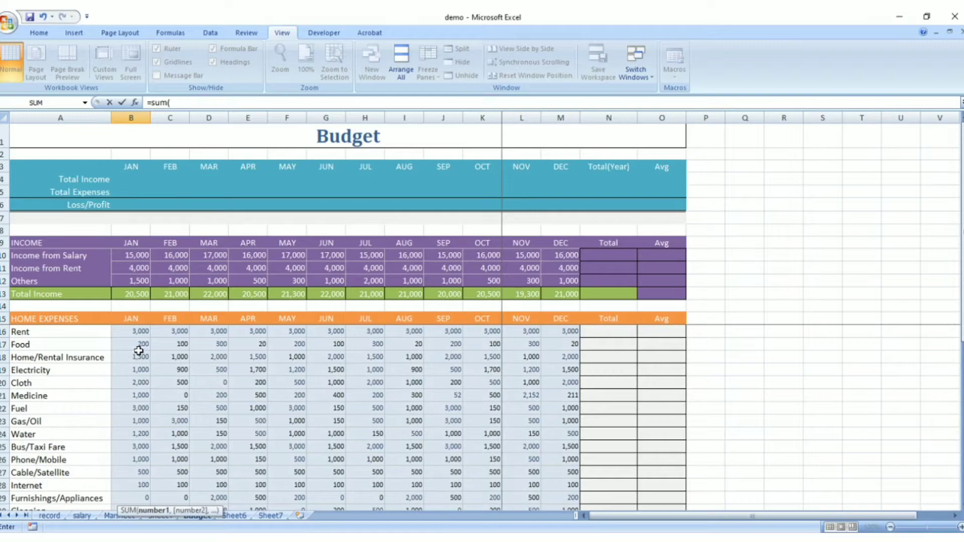
pyautogui.moveTo(137, 332); pyautogui.dragTo(139, 475)
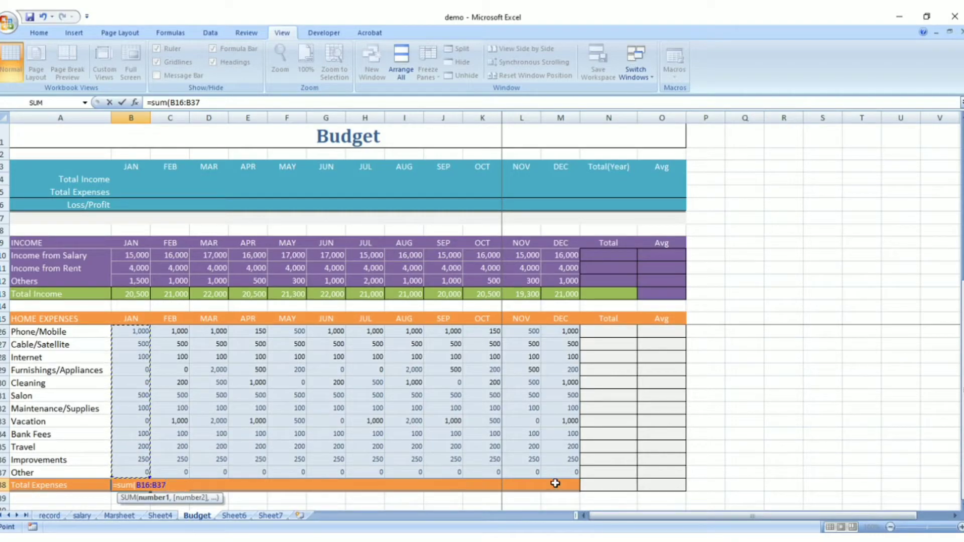
pyautogui.write(')')
pyautogui.press('Return')
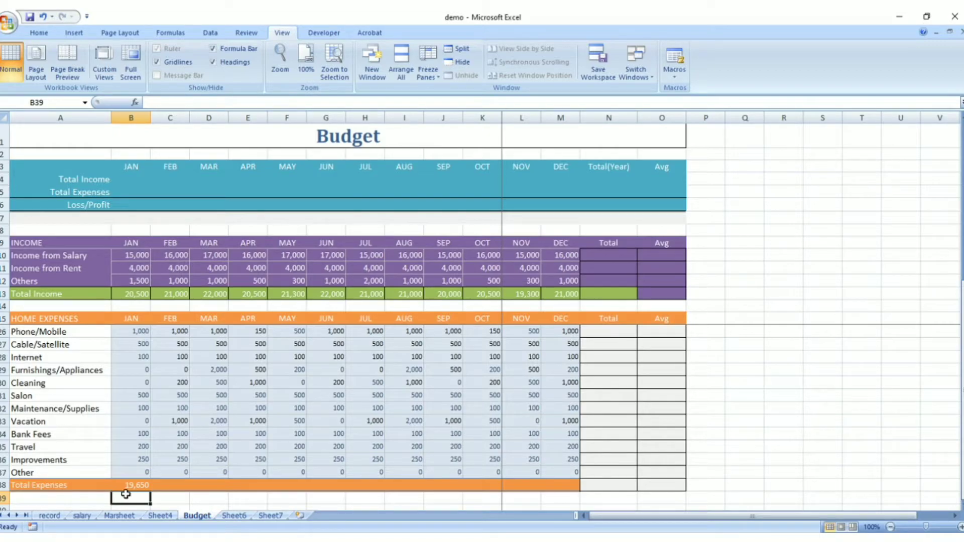
pyautogui.click(123, 482)
pyautogui.moveTo(152, 491); pyautogui.dragTo(576, 485)
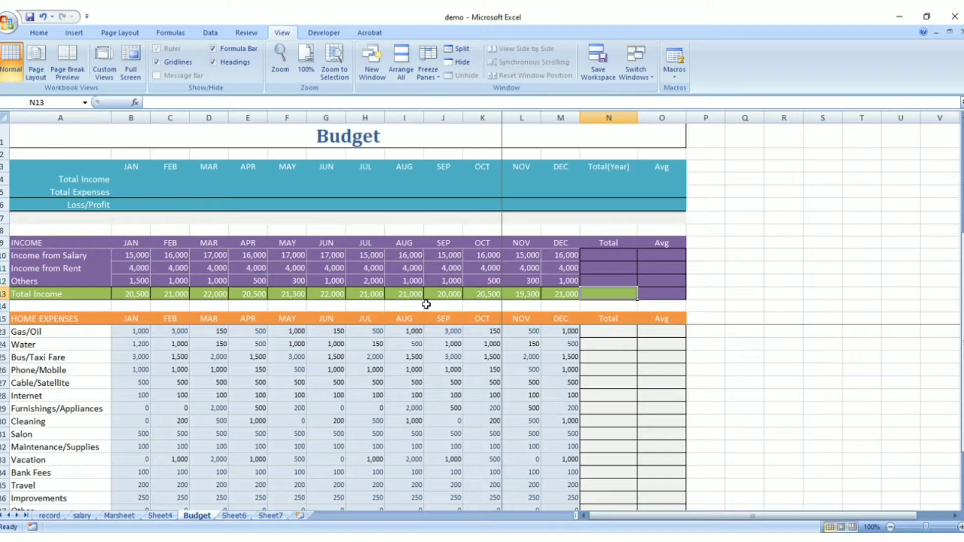
# - Enter =SUM(B10:M10) as the yearly Total for Income from Salary in N10 and fill it down to N13
pyautogui.click(621, 254)
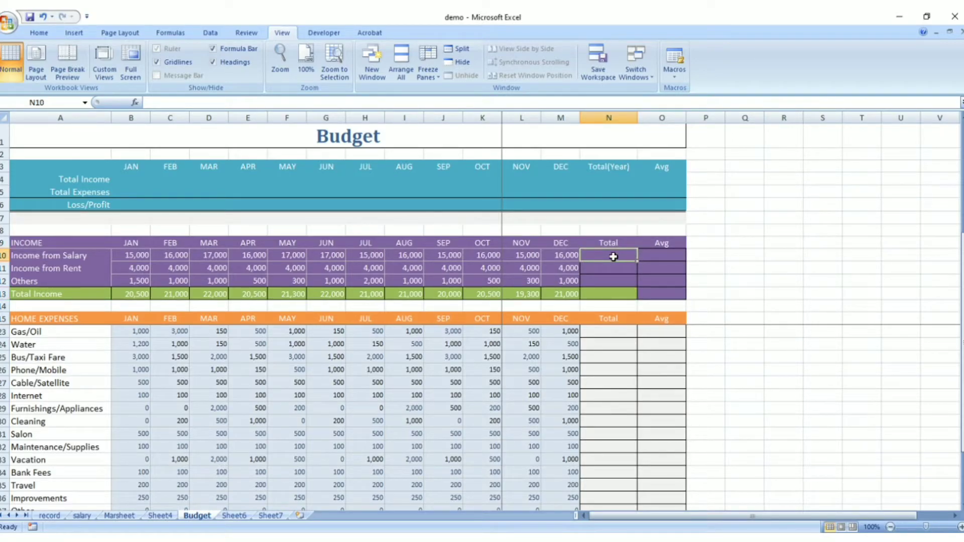
pyautogui.doubleClick(613, 257)
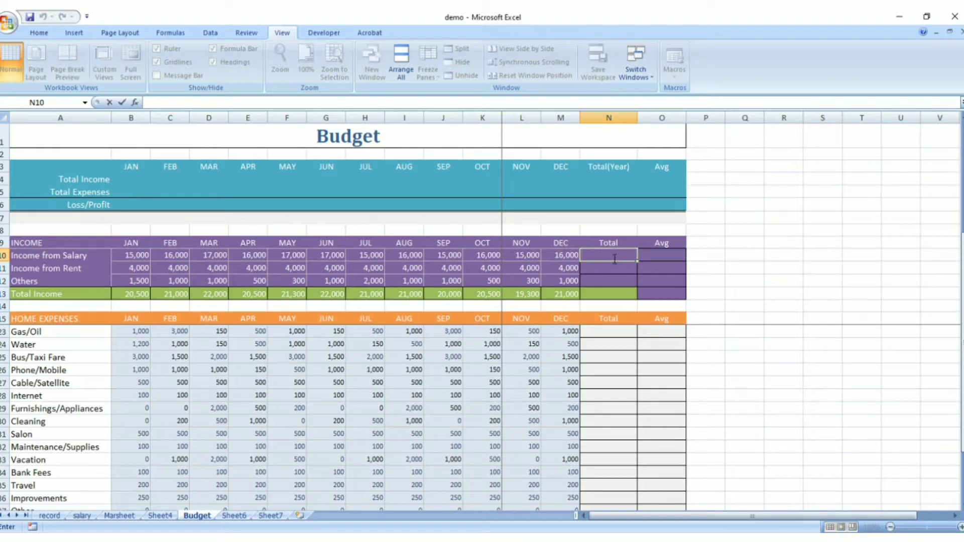
pyautogui.write('=sum')
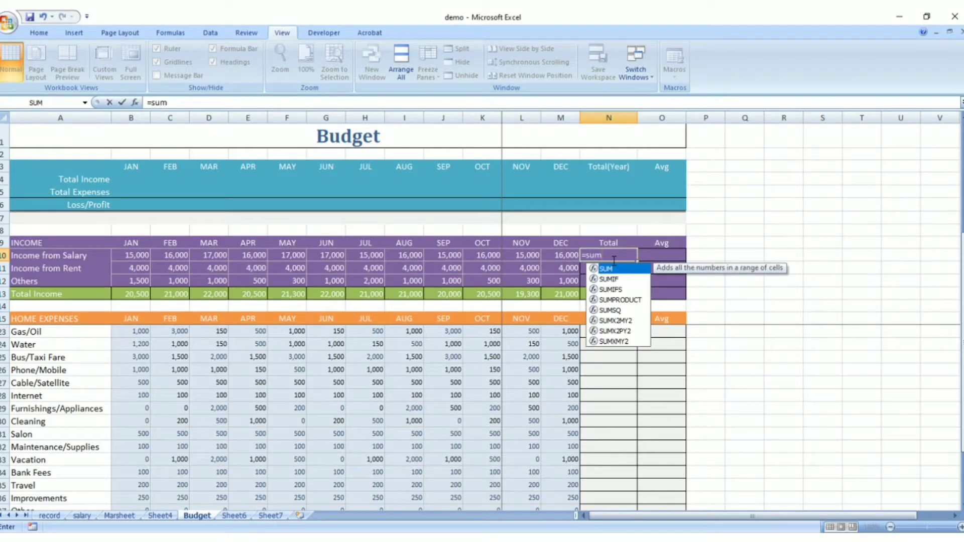
pyautogui.write('(')
pyautogui.moveTo(147, 259); pyautogui.dragTo(562, 256)
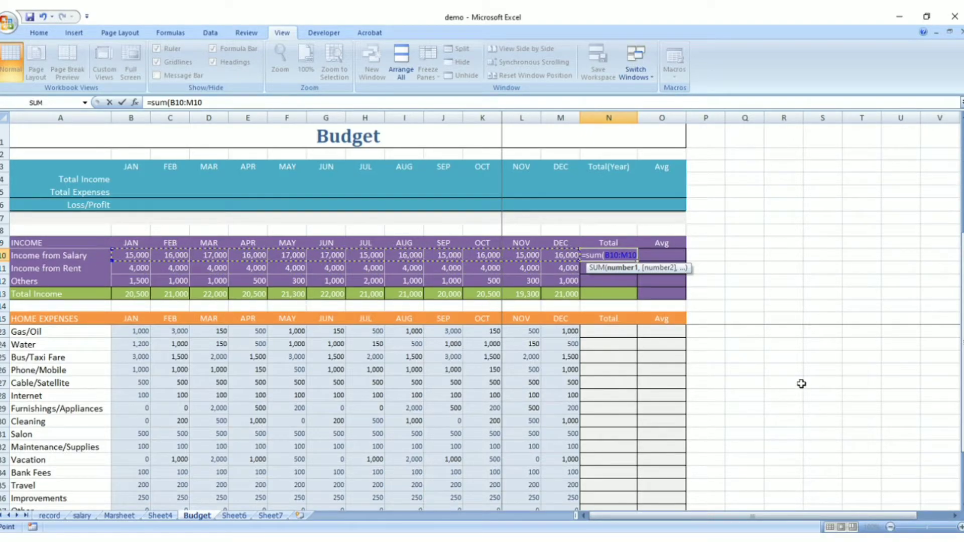
pyautogui.write(')')
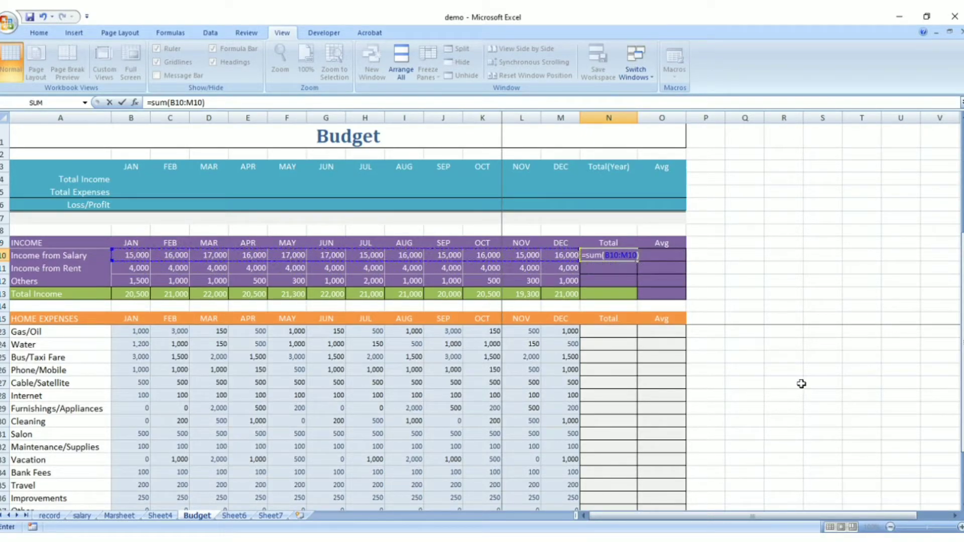
pyautogui.press('Return')
pyautogui.click(624, 257)
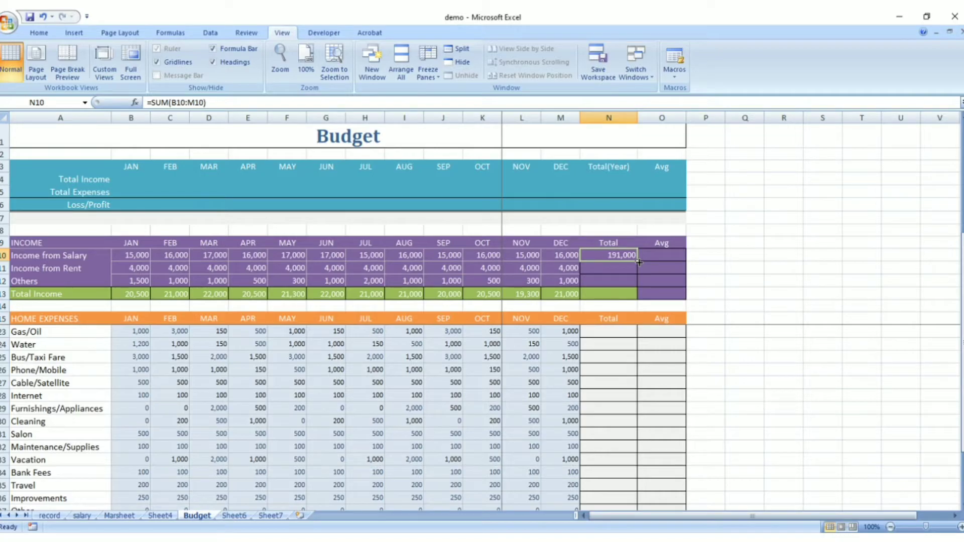
pyautogui.doubleClick(638, 261)
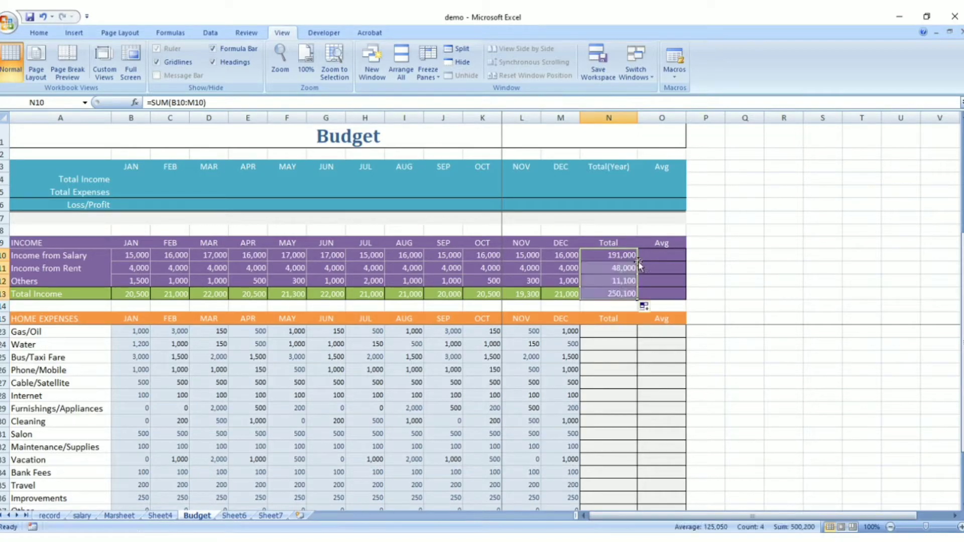
# - Examine the yearly Total formulas of each income row in N10:N13
pyautogui.click(607, 257)
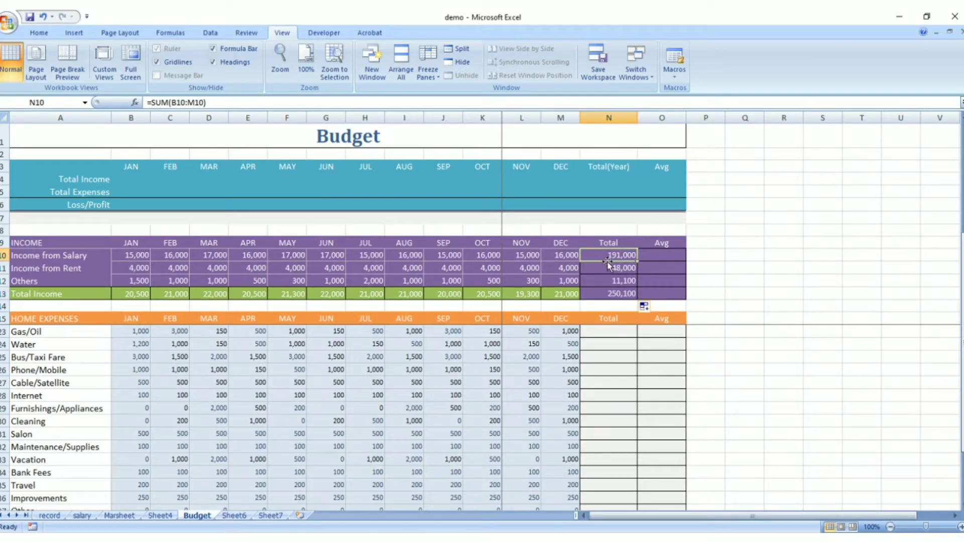
pyautogui.click(606, 270)
pyautogui.click(604, 282)
pyautogui.click(603, 294)
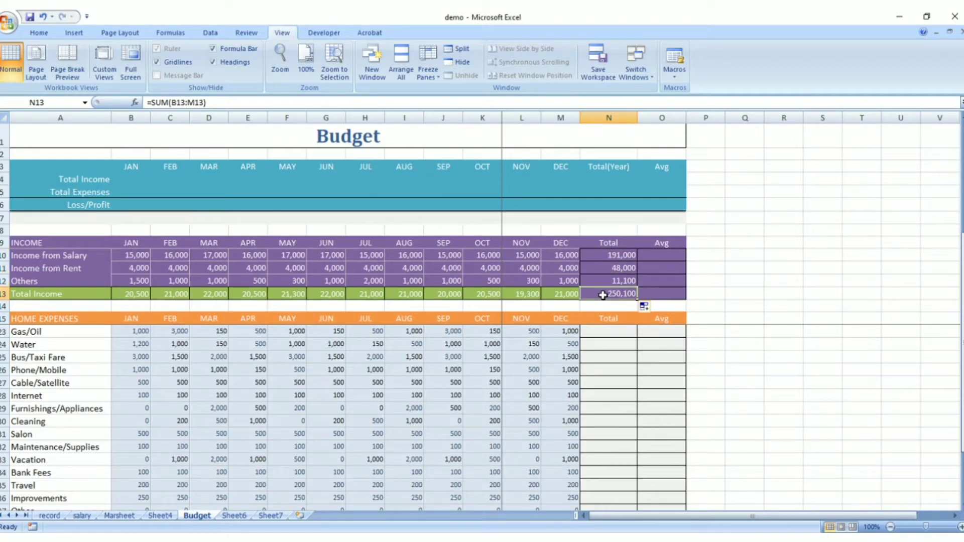
# - Enter =AVERAGE(B10:M10) as the Avg for Income from Salary in O10 and fill it down to O13
pyautogui.click(654, 254)
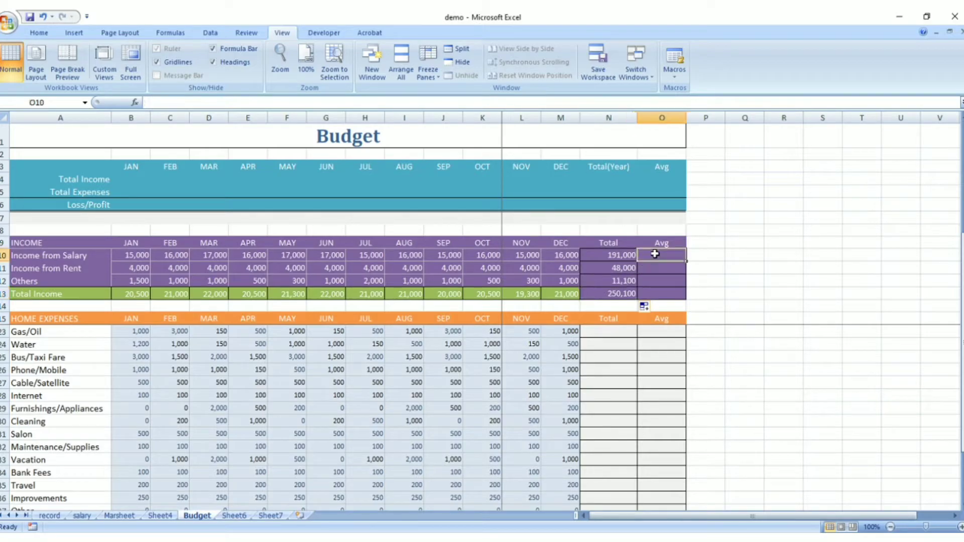
pyautogui.write('=')
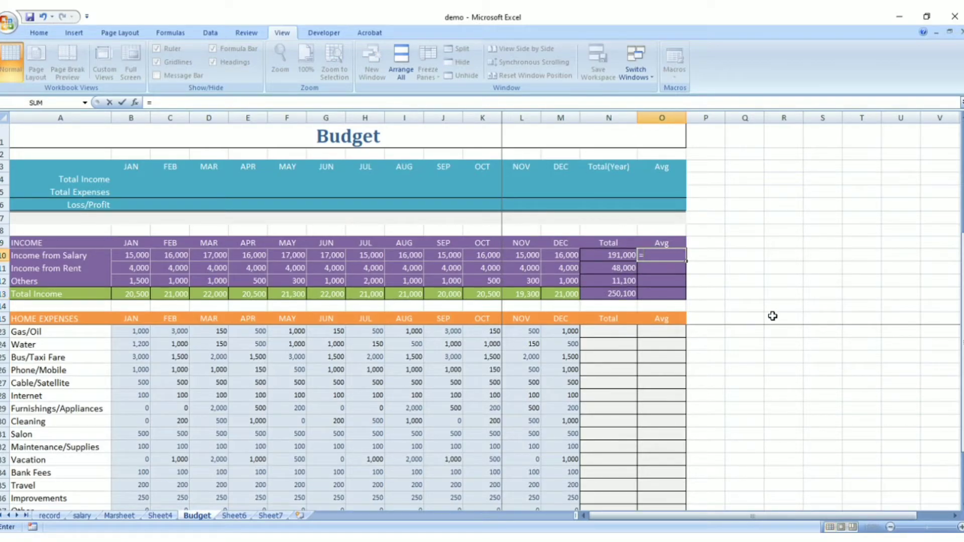
pyautogui.write('a')
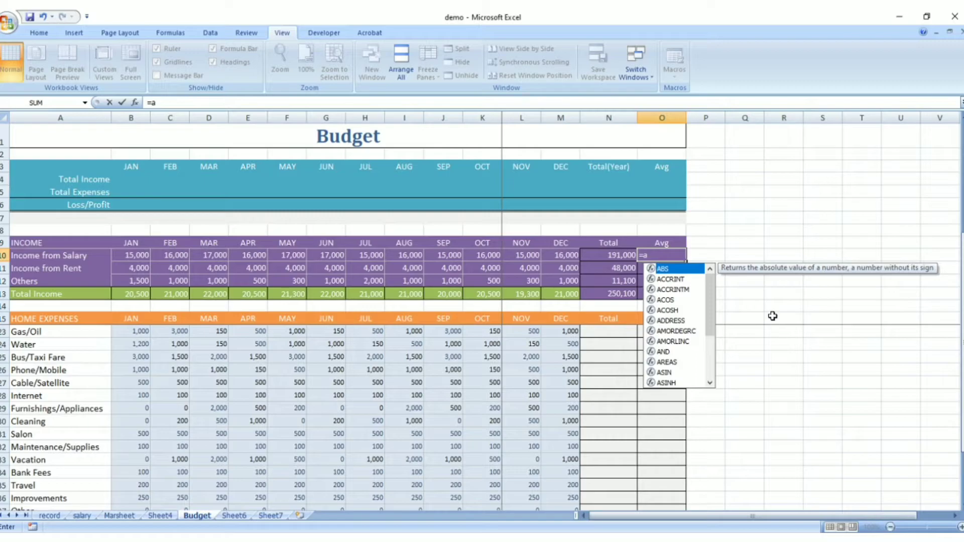
pyautogui.write('v')
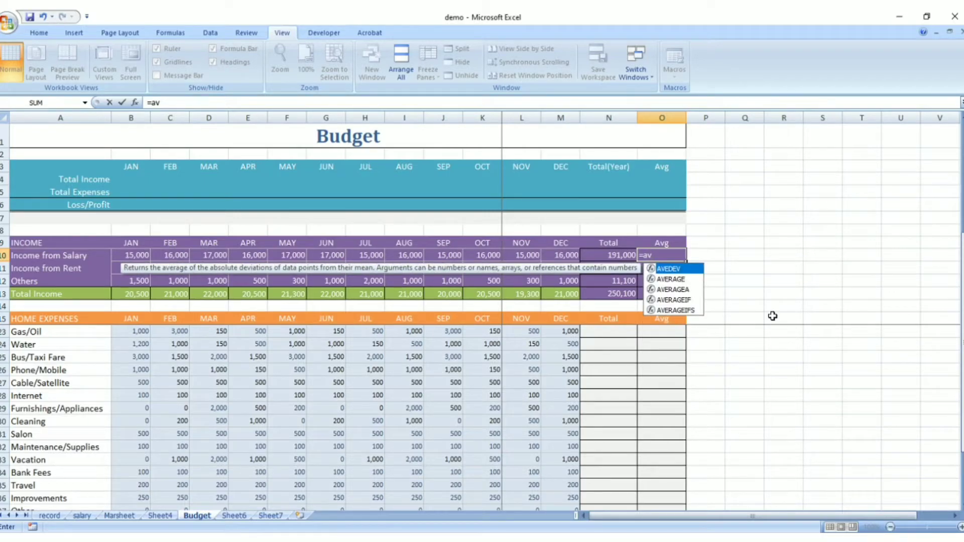
pyautogui.press('Down')
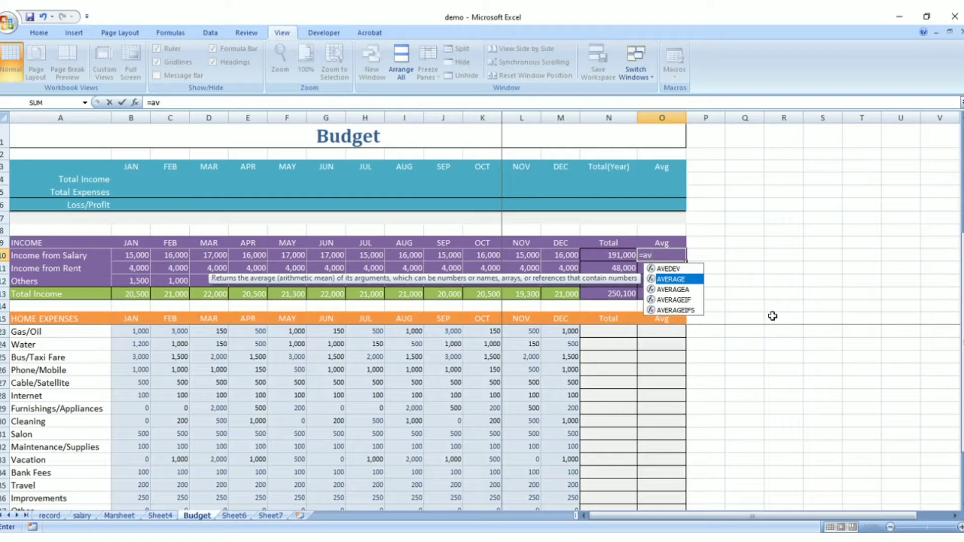
pyautogui.press('Tab')
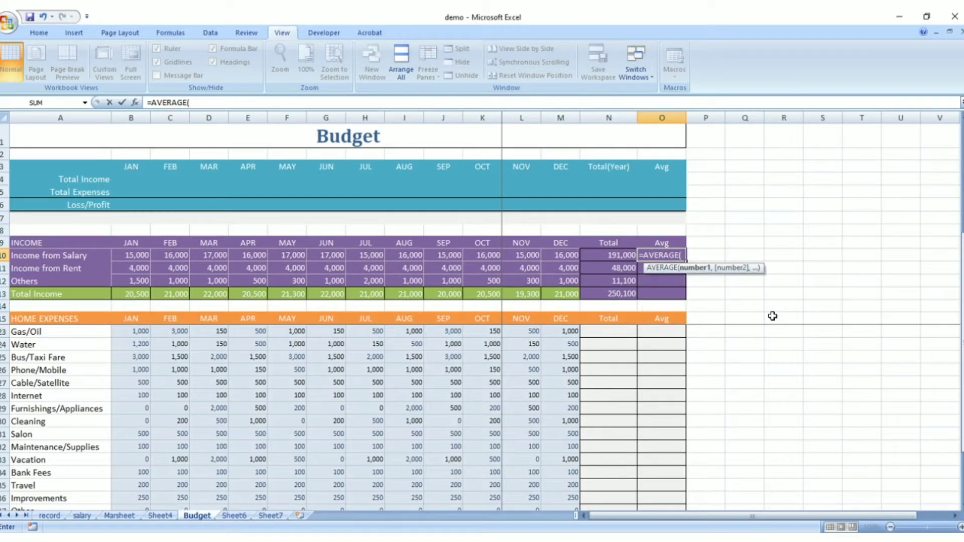
pyautogui.click(145, 257)
pyautogui.moveTo(144, 257); pyautogui.dragTo(562, 256)
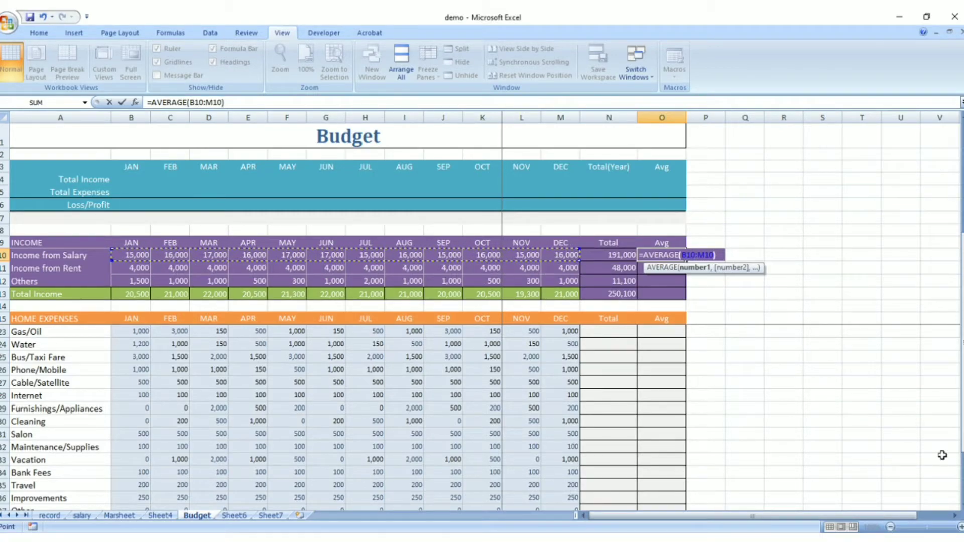
pyautogui.press('Return')
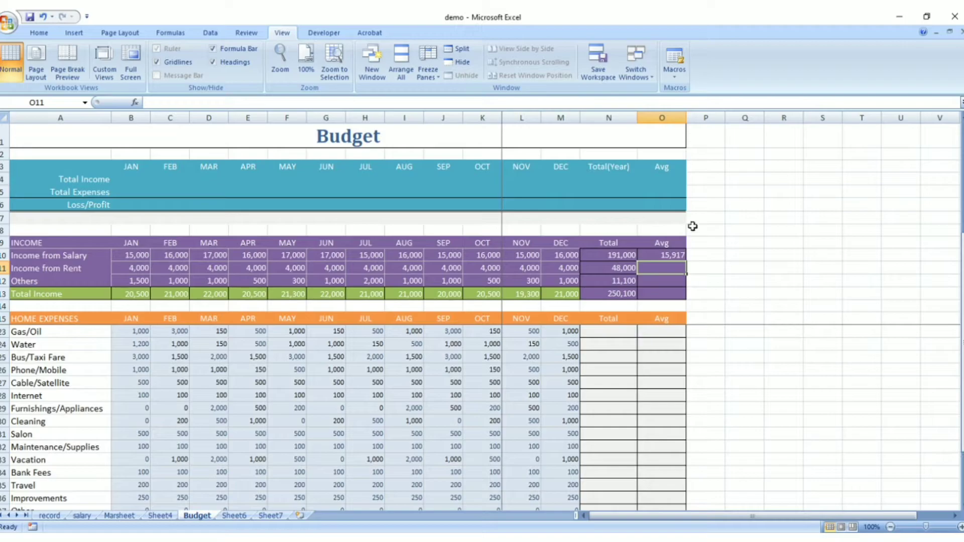
pyautogui.click(672, 255)
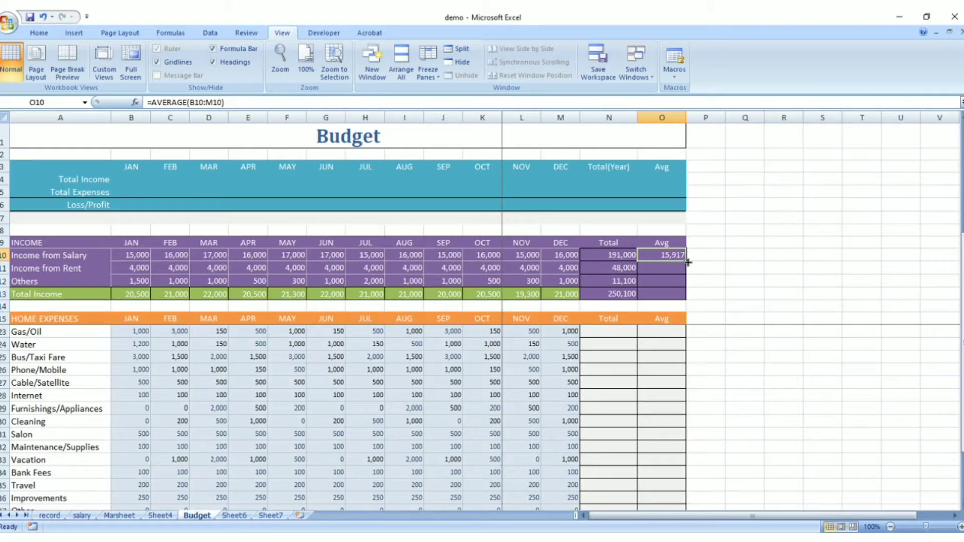
pyautogui.moveTo(687, 261); pyautogui.dragTo(687, 296)
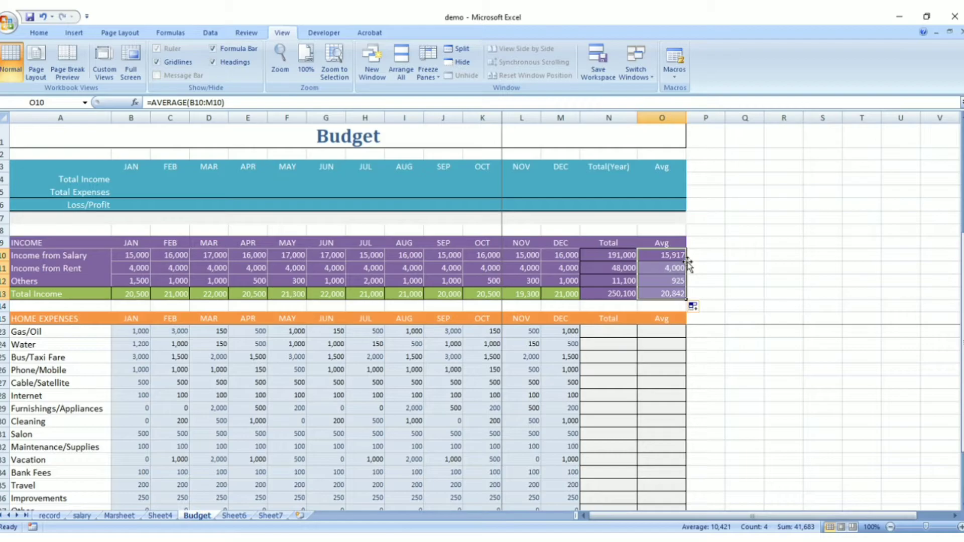
# - Enter =SUM(B16:M16) as the yearly Total for Rent in N16 and fill it down to Total Expenses in N38
pyautogui.scroll(3, 607, 338)
pyautogui.click(608, 334)
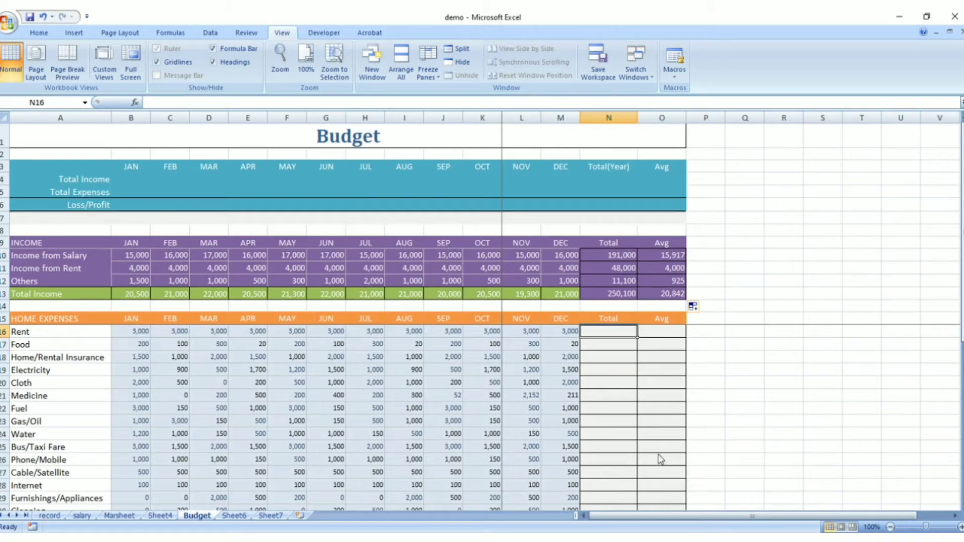
pyautogui.write('=sum(')
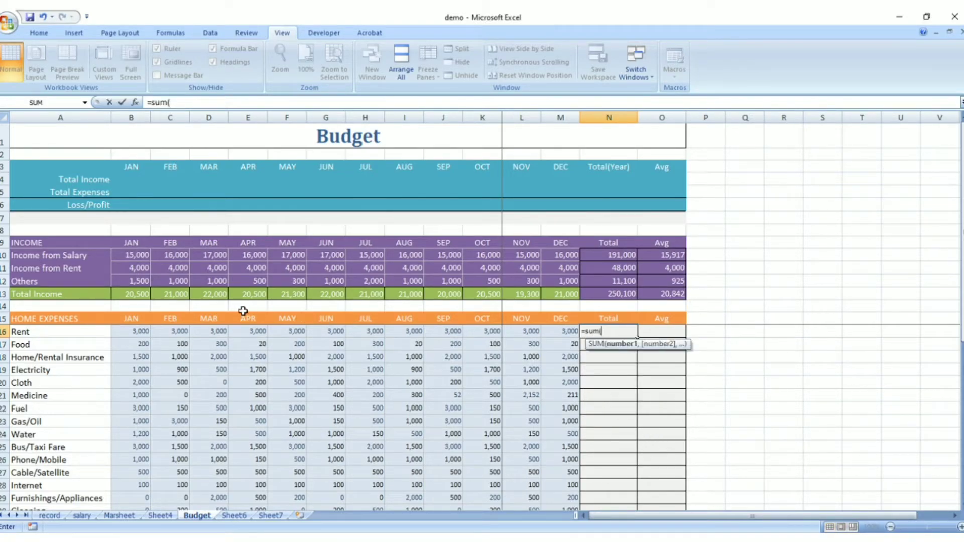
pyautogui.moveTo(145, 331); pyautogui.dragTo(564, 331)
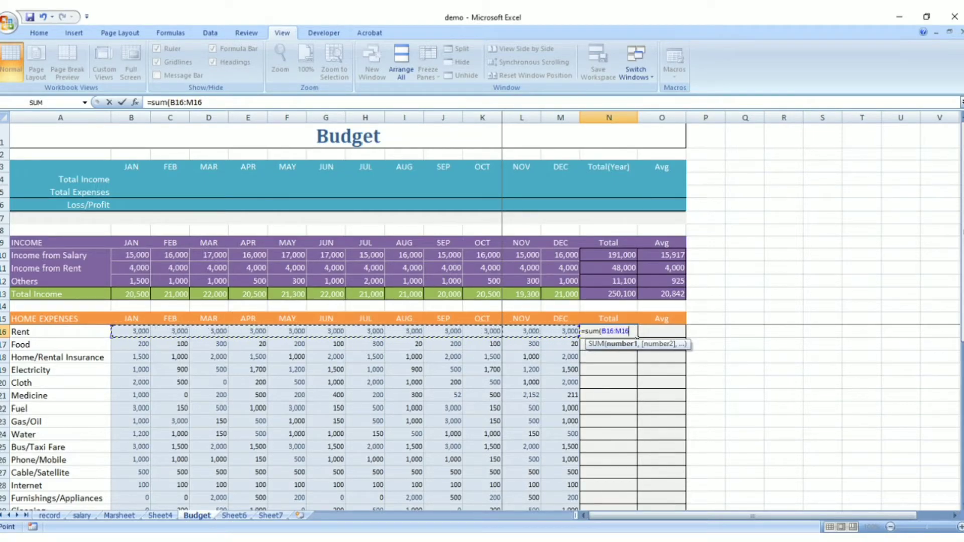
pyautogui.write(')')
pyautogui.press('Return')
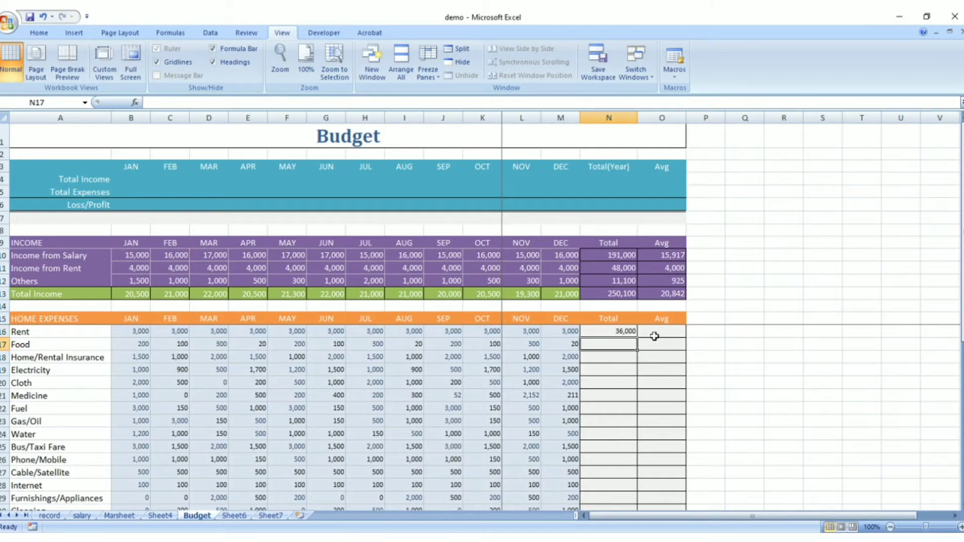
pyautogui.click(617, 333)
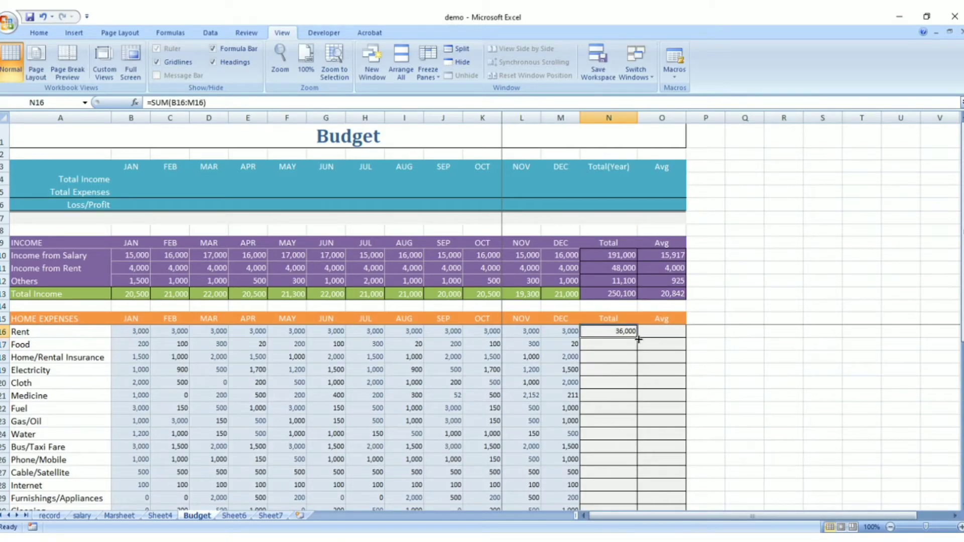
pyautogui.doubleClick(637, 337)
pyautogui.scroll(-4, 747, 403)
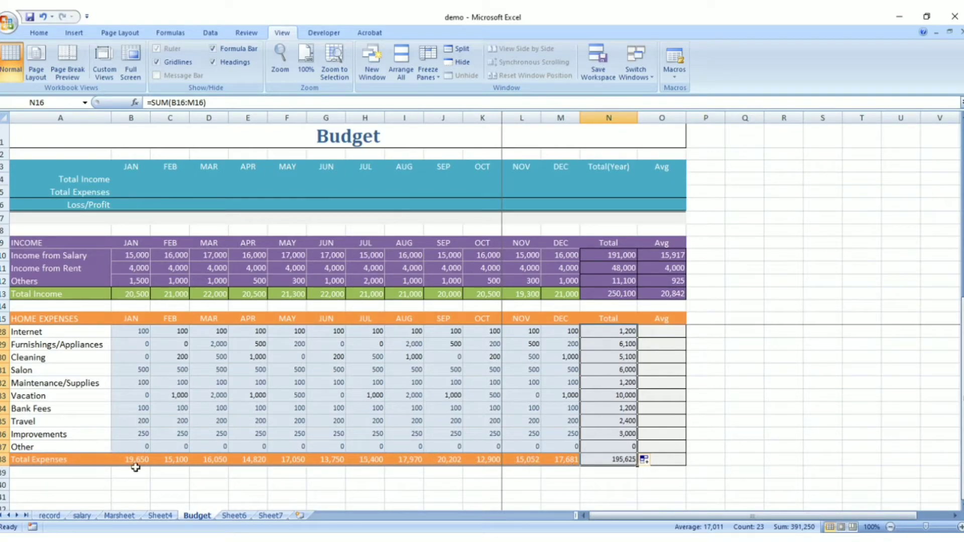
pyautogui.click(612, 462)
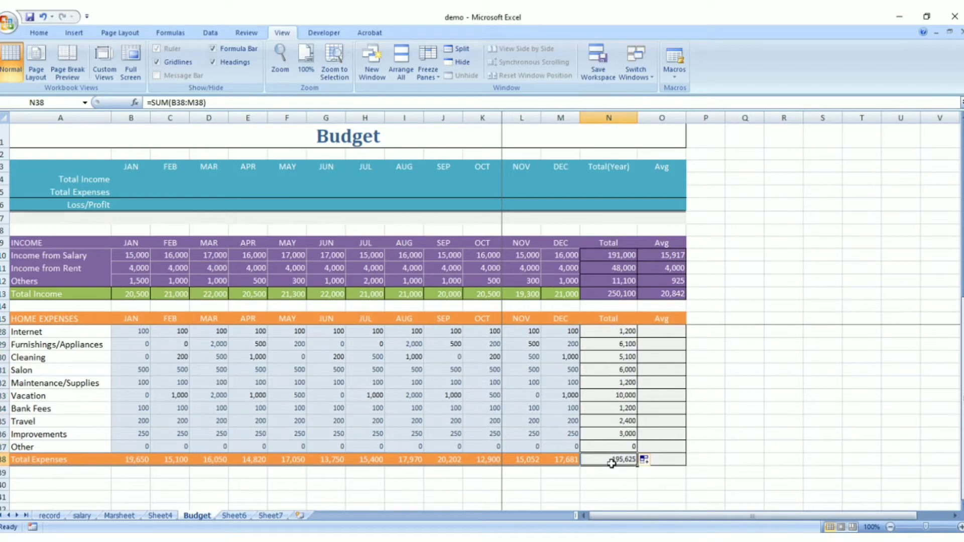
# - Enter =AVERAGE(B16:M16) as the Avg for Rent in O16 and fill it down to Total Expenses in O38
pyautogui.scroll(4, 613, 459)
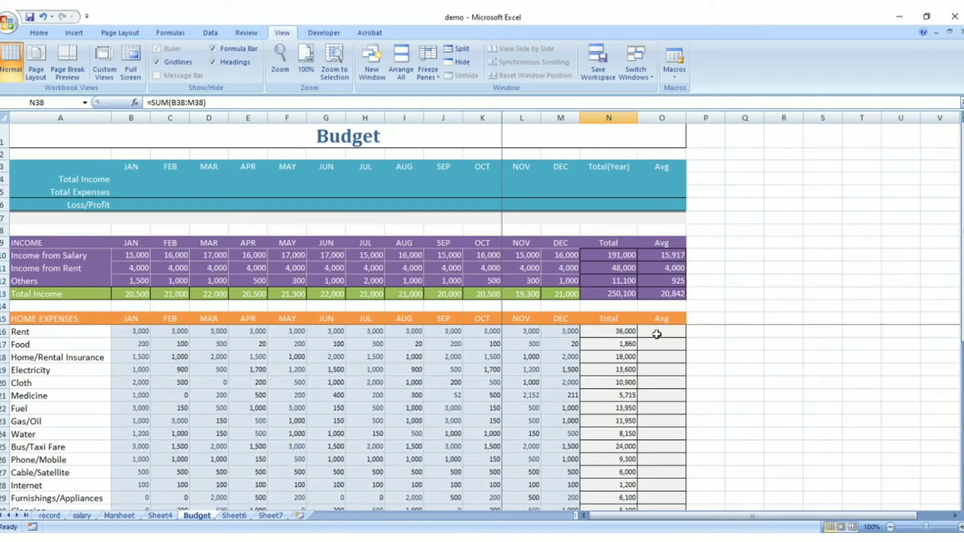
pyautogui.click(657, 334)
pyautogui.write('=')
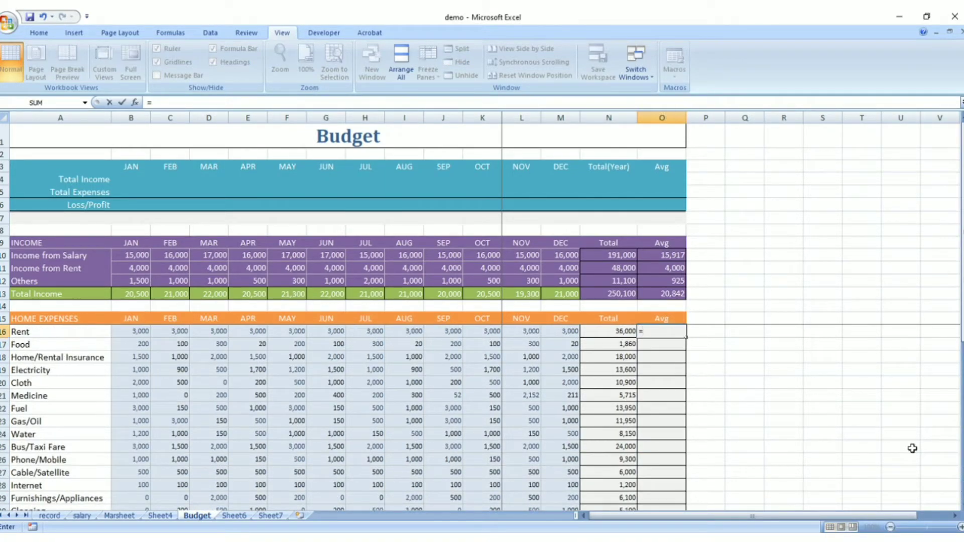
pyautogui.write('av')
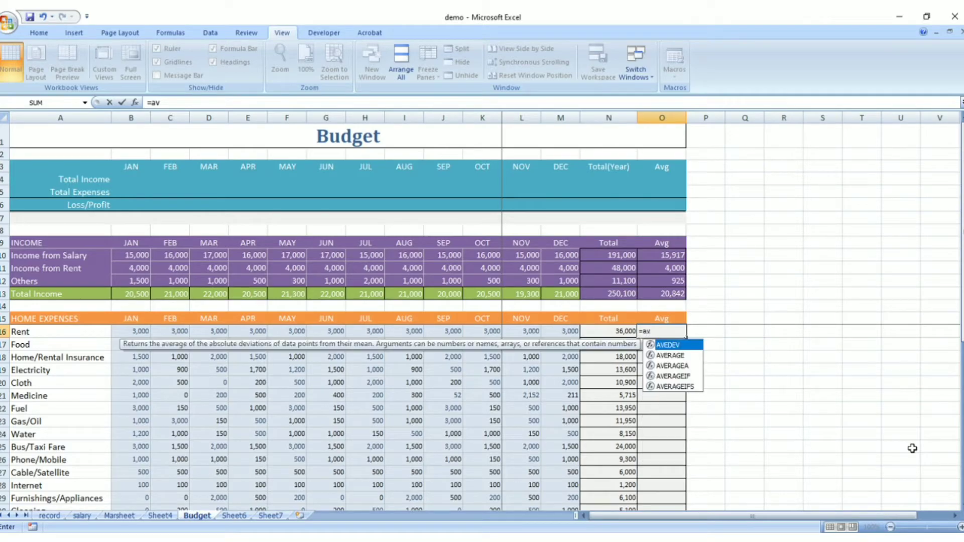
pyautogui.press('Down')
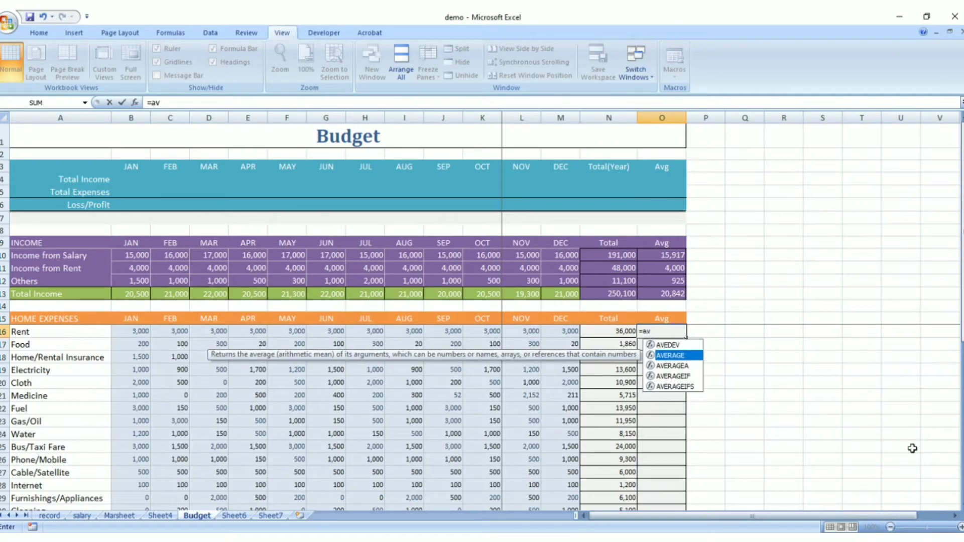
pyautogui.press('Tab')
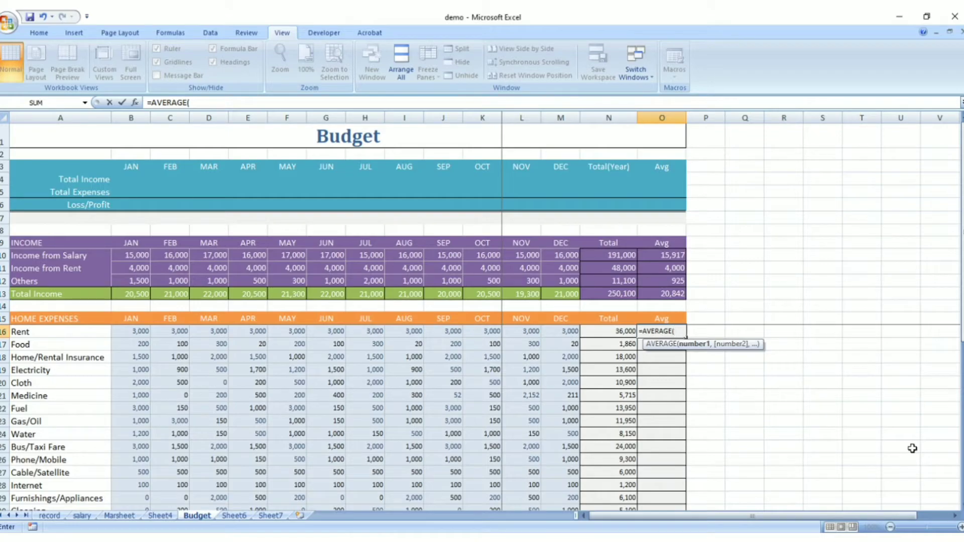
pyautogui.moveTo(132, 328); pyautogui.dragTo(573, 332)
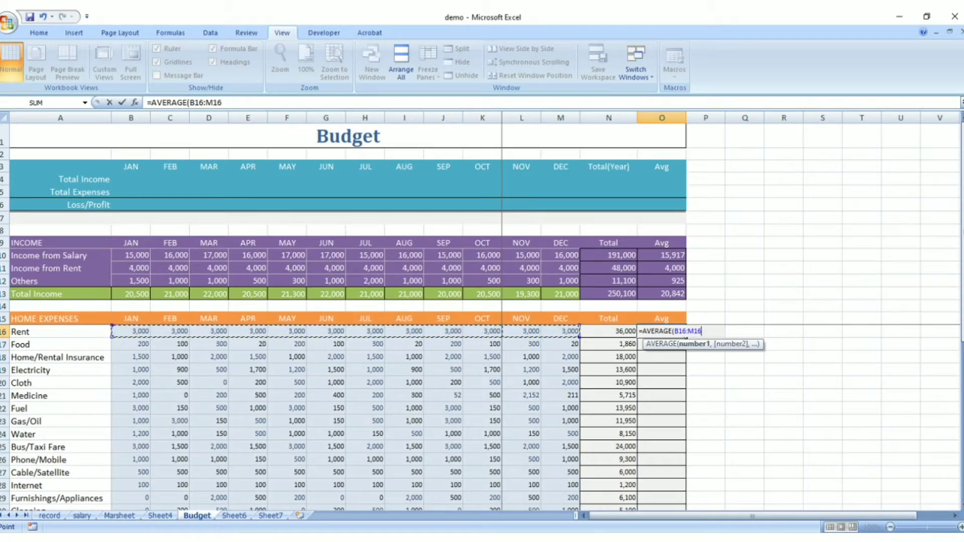
pyautogui.write(')')
pyautogui.press('Return')
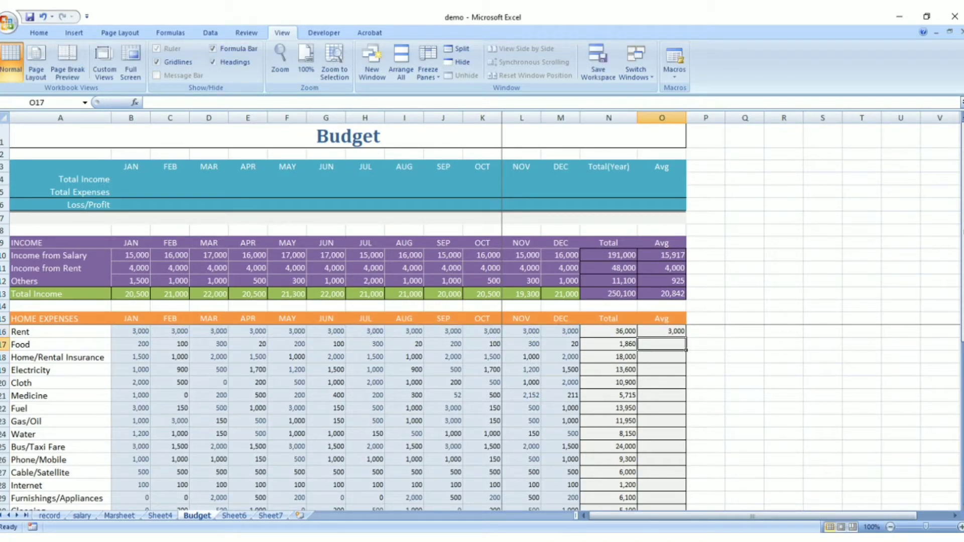
pyautogui.click(667, 330)
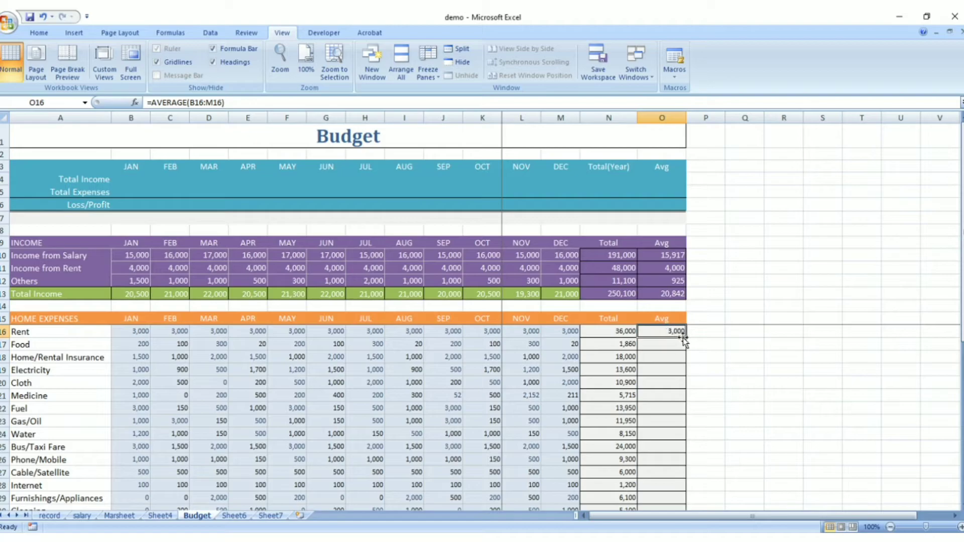
pyautogui.doubleClick(683, 333)
pyautogui.scroll(-3, 745, 450)
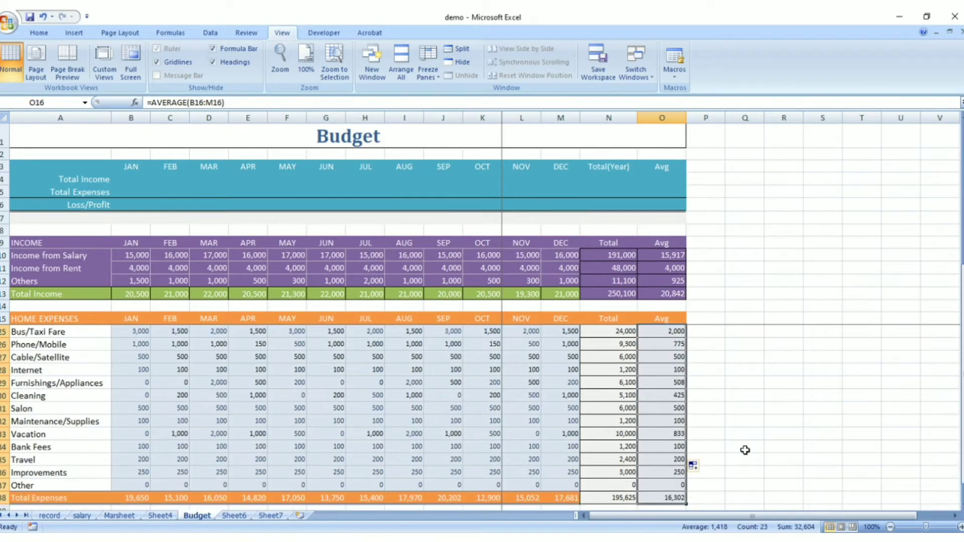
pyautogui.scroll(3, 745, 451)
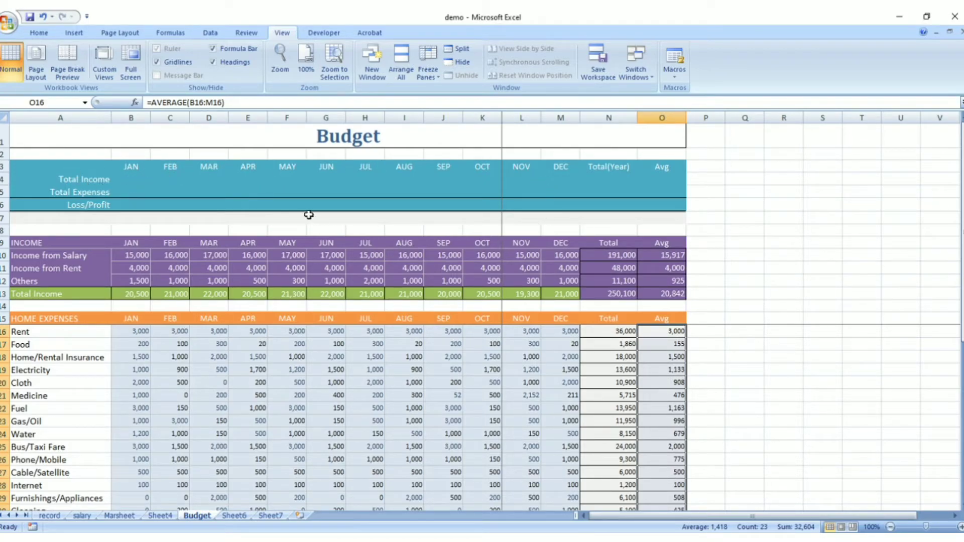
# - Examine the Total Income formulas in B13 and C13 and January's summary cells B4:B6
pyautogui.click(124, 292)
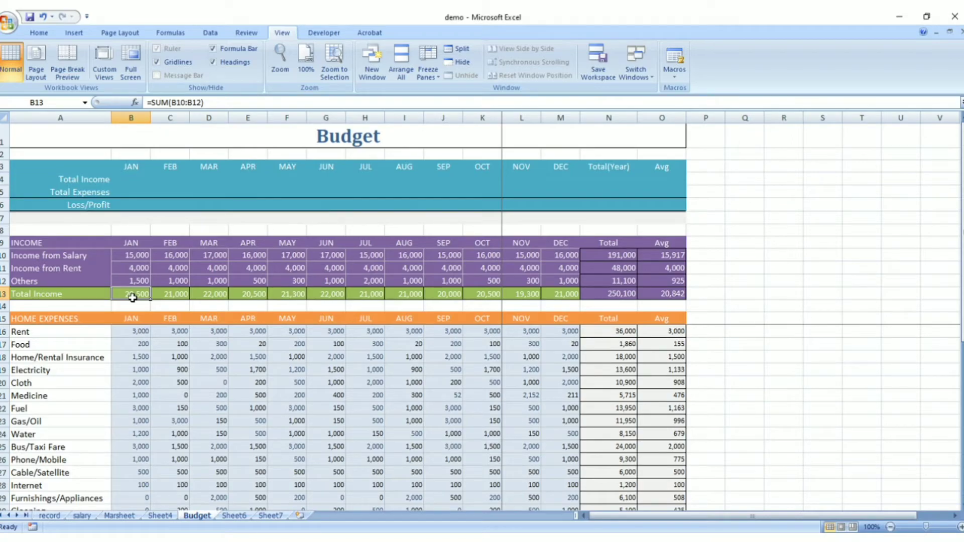
pyautogui.click(166, 296)
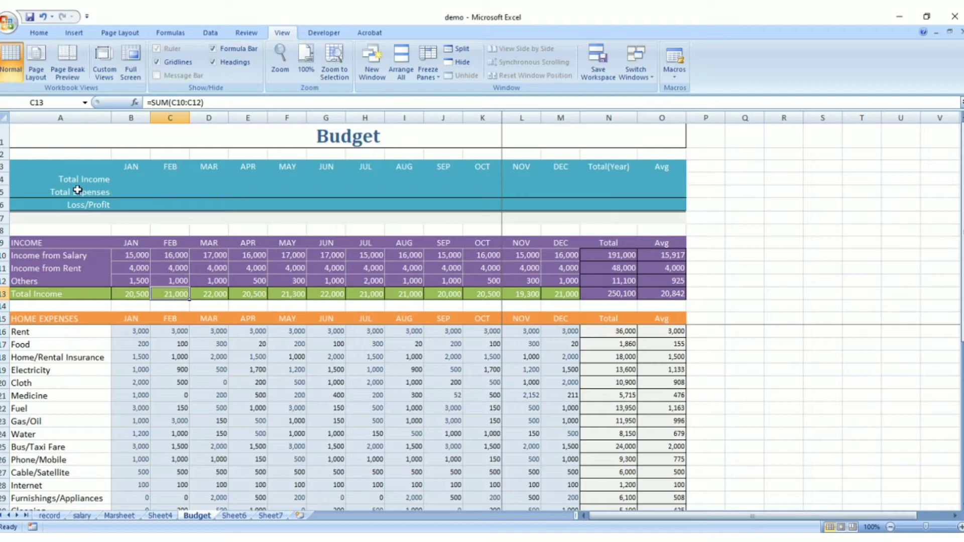
pyautogui.click(129, 178)
pyautogui.click(133, 192)
pyautogui.click(132, 209)
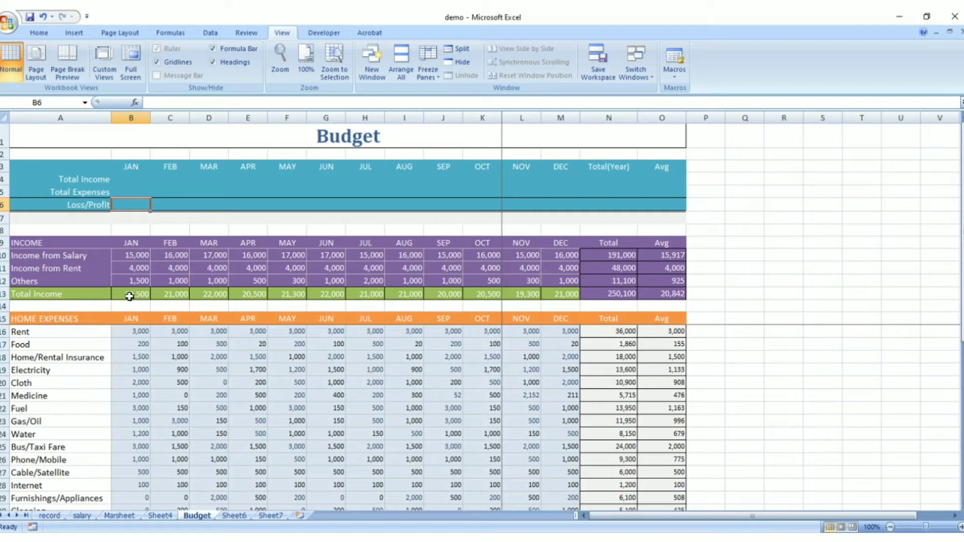
# - Copy the Total Income row B13:O13 and paste it as linked cells into the summary's Total Income row starting at B4
pyautogui.moveTo(131, 295); pyautogui.dragTo(665, 296)
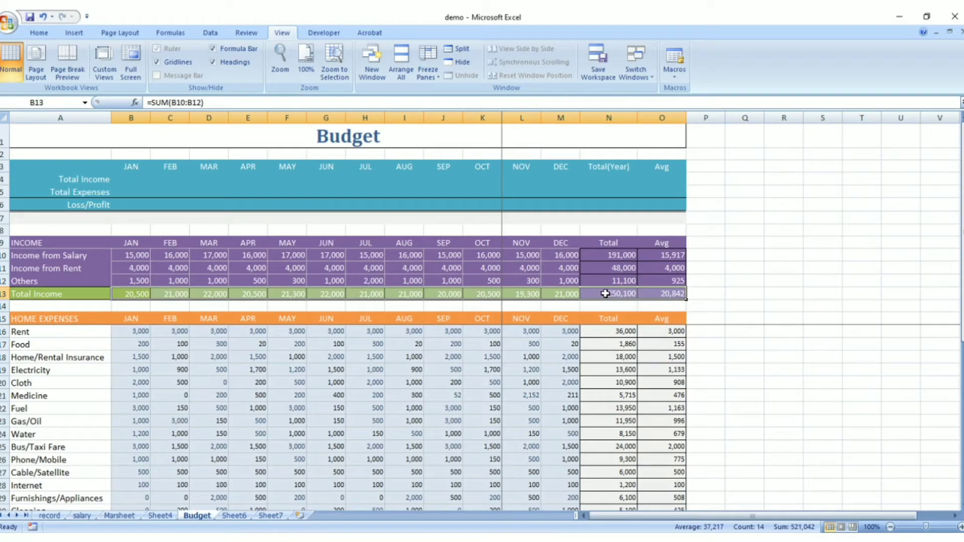
pyautogui.rightClick(605, 294)
pyautogui.click(633, 312)
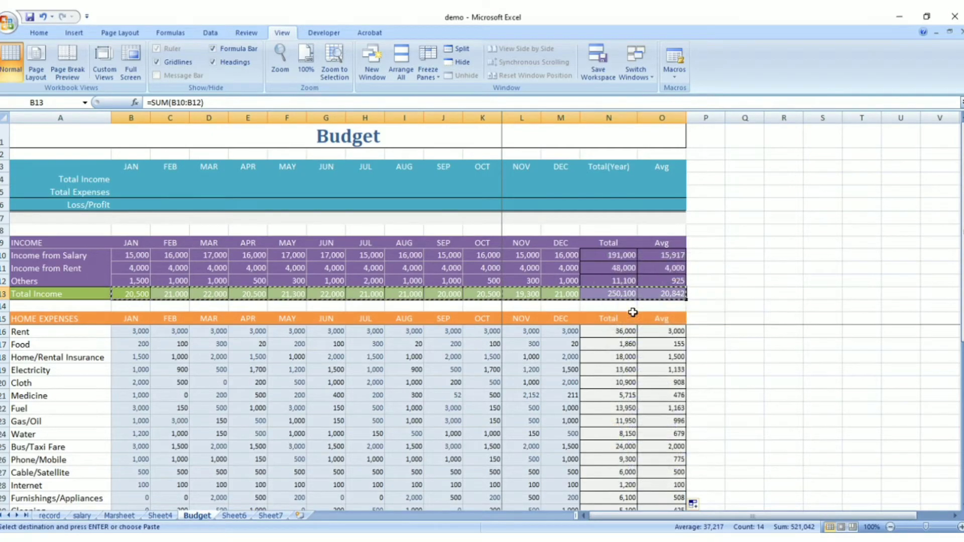
pyautogui.click(130, 178)
pyautogui.rightClick(130, 178)
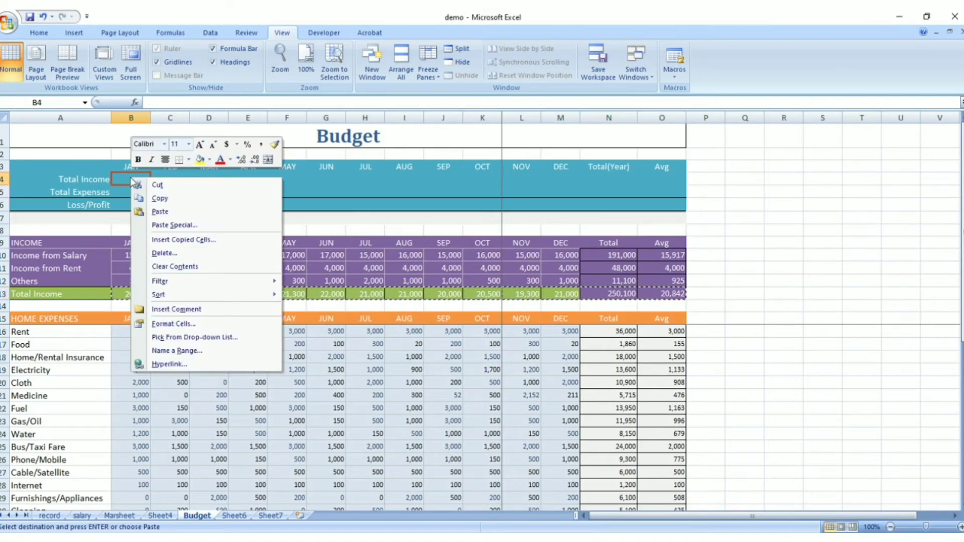
pyautogui.click(157, 211)
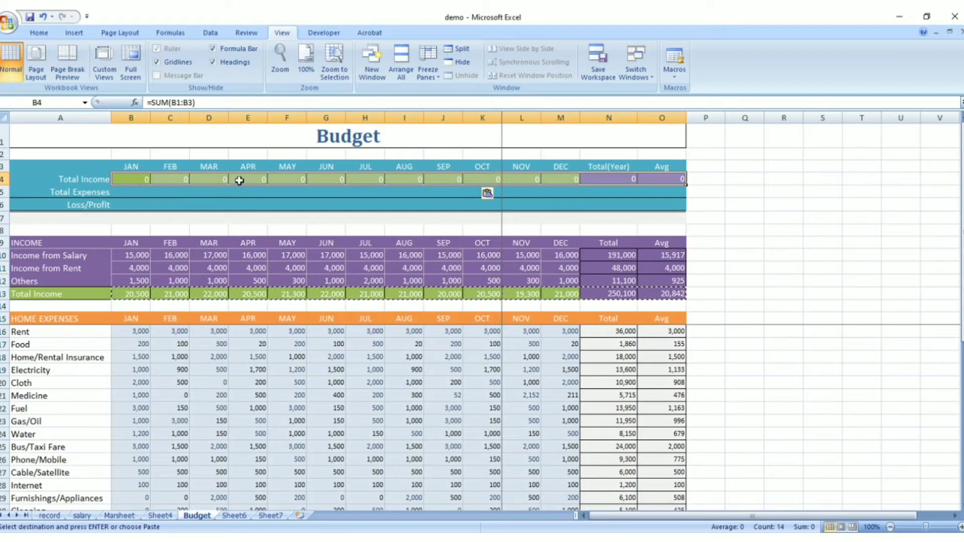
pyautogui.click(491, 196)
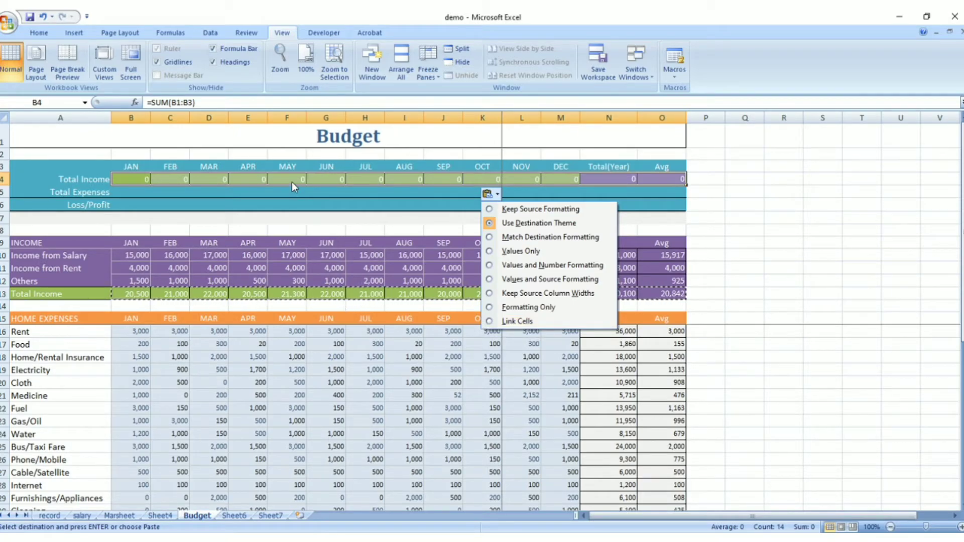
pyautogui.click(501, 323)
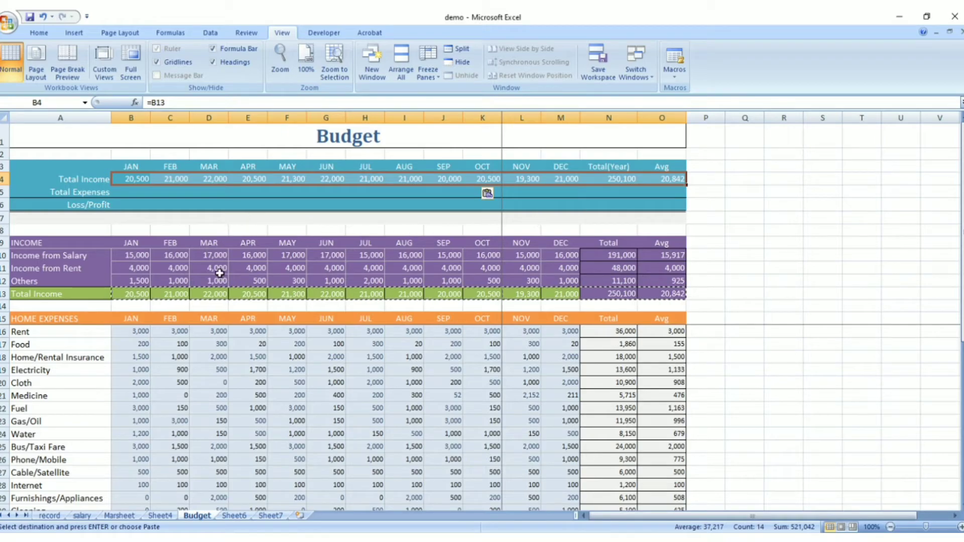
# - Copy the Total Expenses row B38:O38 and paste it as linked cells into the summary's Total Expenses row starting at B5
pyautogui.scroll(-5, 278, 400)
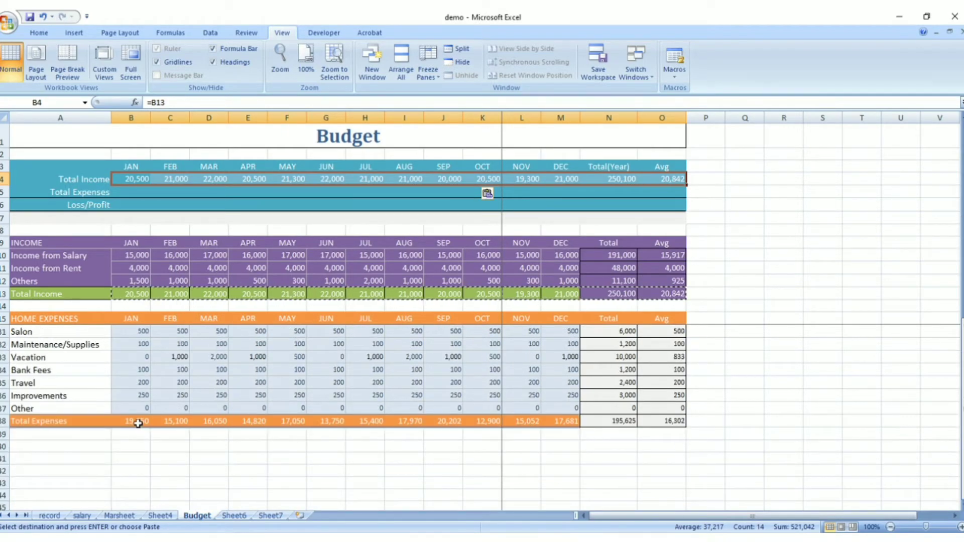
pyautogui.click(136, 420)
pyautogui.moveTo(171, 424); pyautogui.dragTo(648, 425)
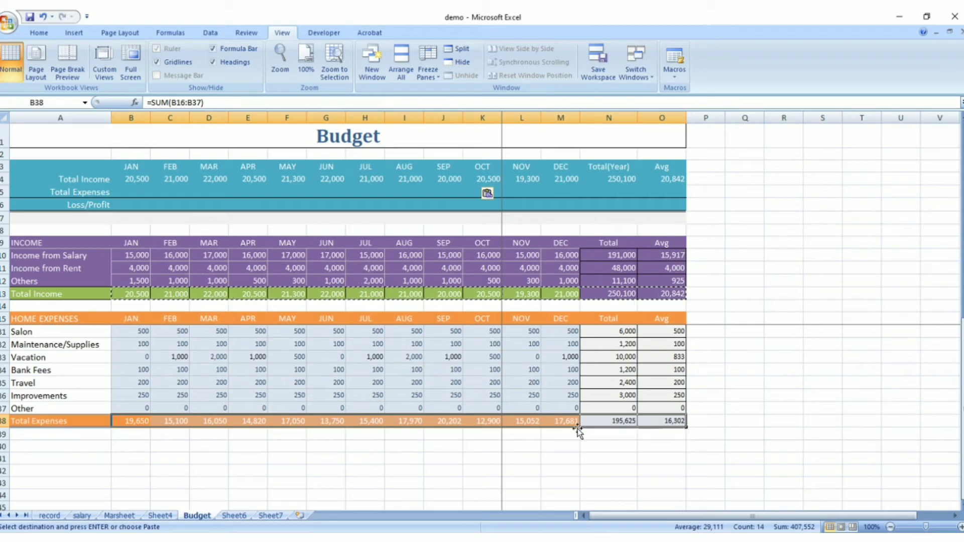
pyautogui.rightClick(489, 424)
pyautogui.click(522, 252)
pyautogui.click(135, 190)
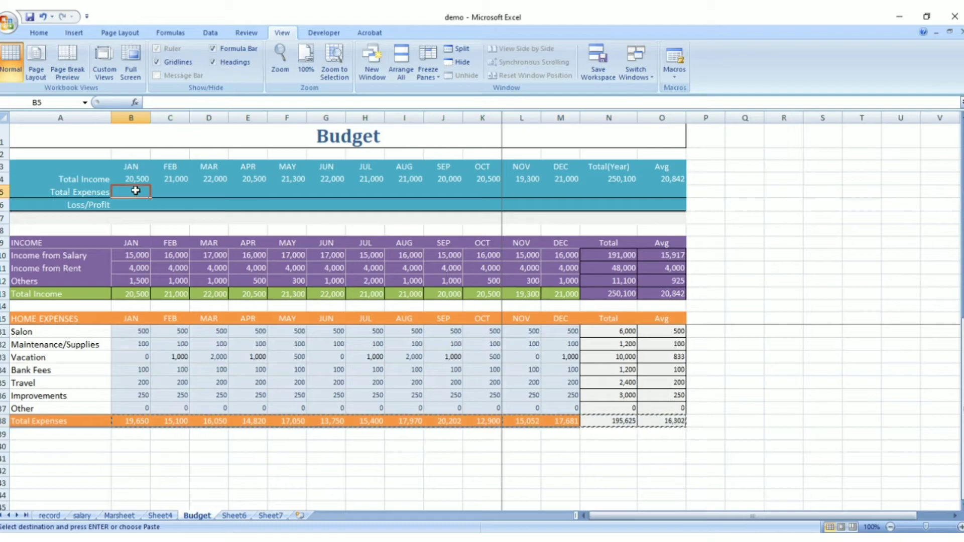
pyautogui.rightClick(135, 191)
pyautogui.click(163, 225)
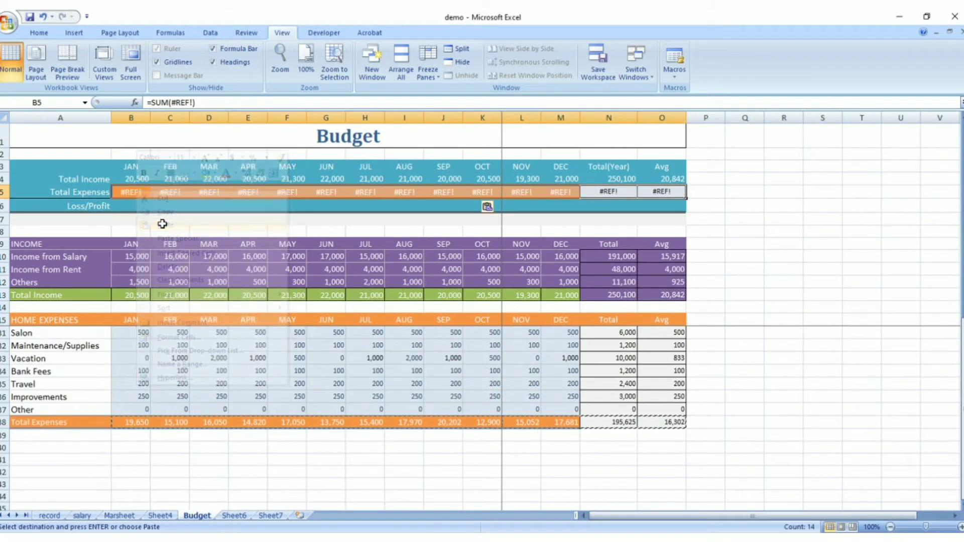
pyautogui.click(486, 207)
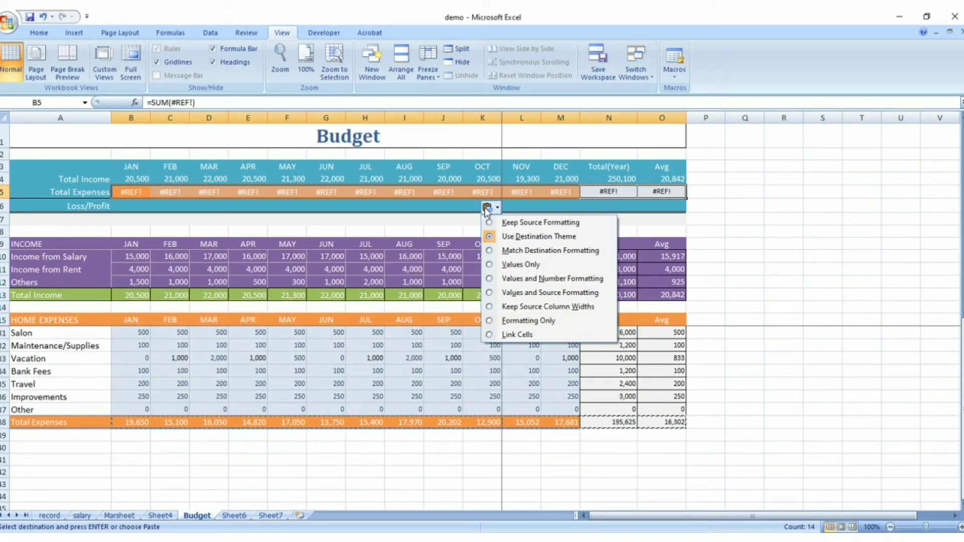
pyautogui.click(535, 334)
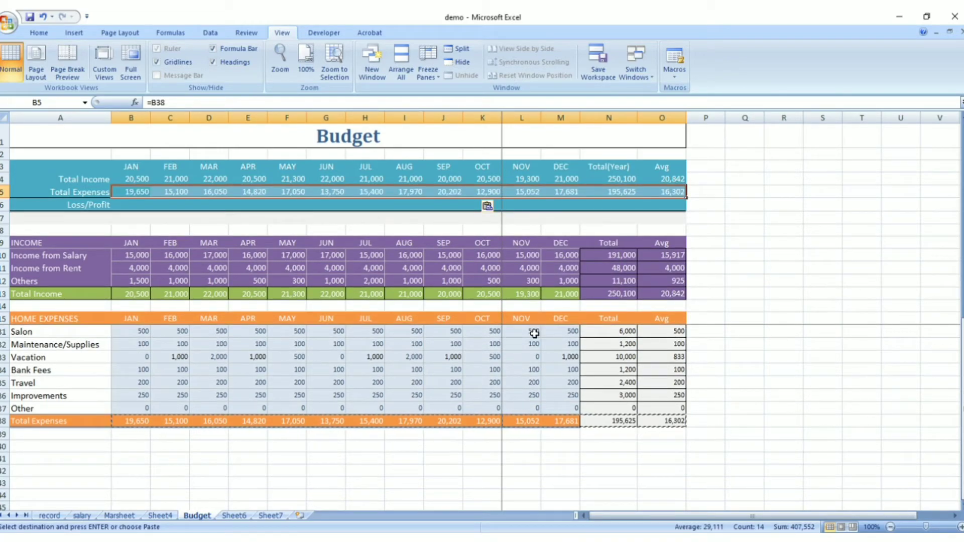
pyautogui.press('Escape')
pyautogui.scroll(5, 534, 333)
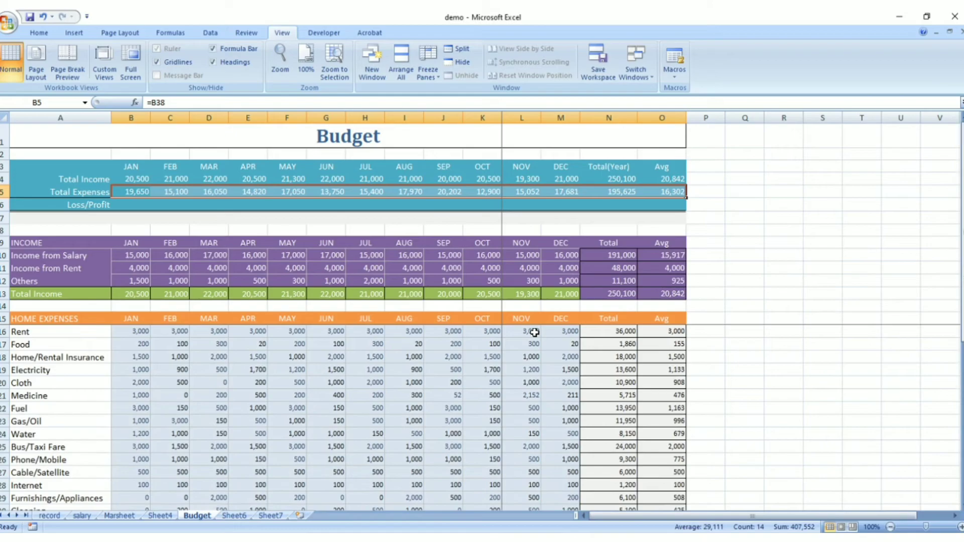
# - Enter =B4-B5 as January's Loss/Profit in B6 and fill it across to December in M6
pyautogui.click(136, 179)
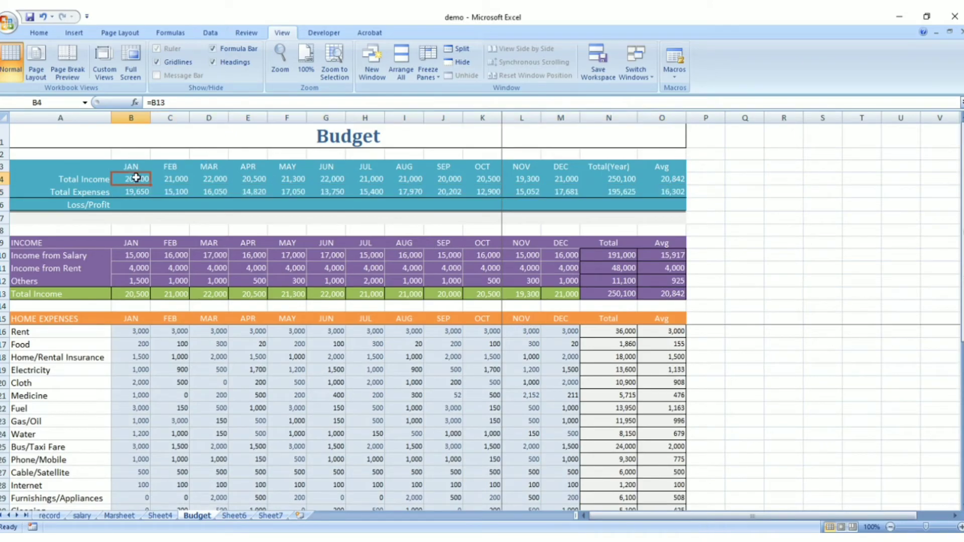
pyautogui.click(139, 192)
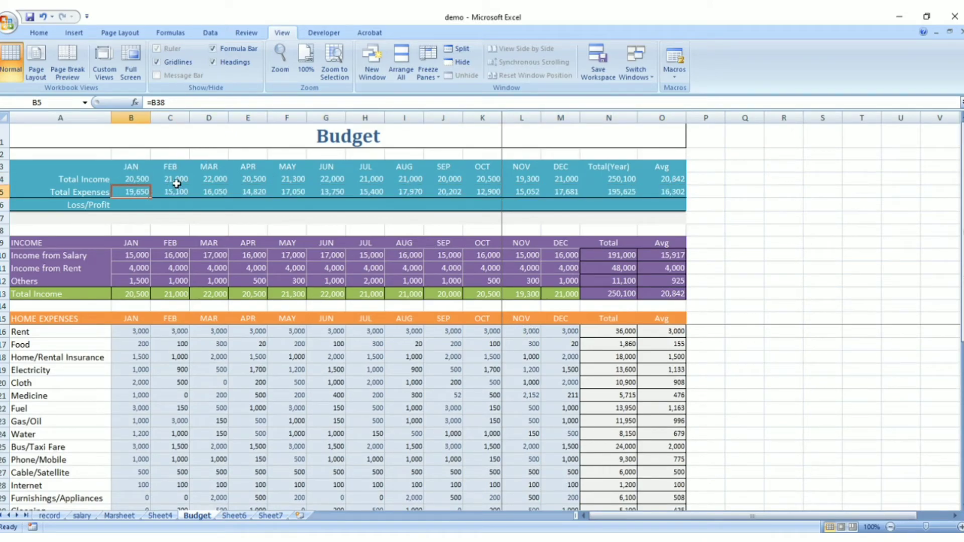
pyautogui.click(178, 180)
pyautogui.click(179, 192)
pyautogui.click(134, 217)
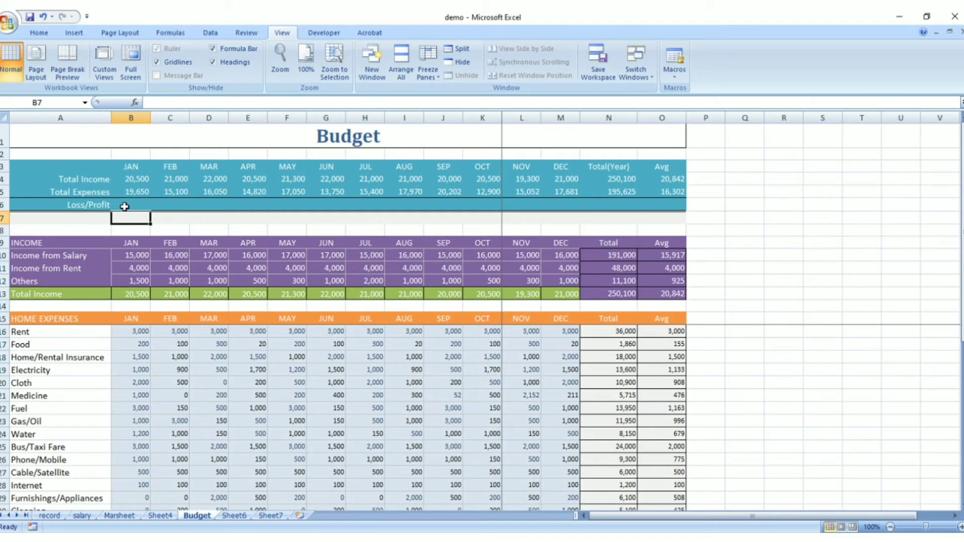
pyautogui.click(126, 205)
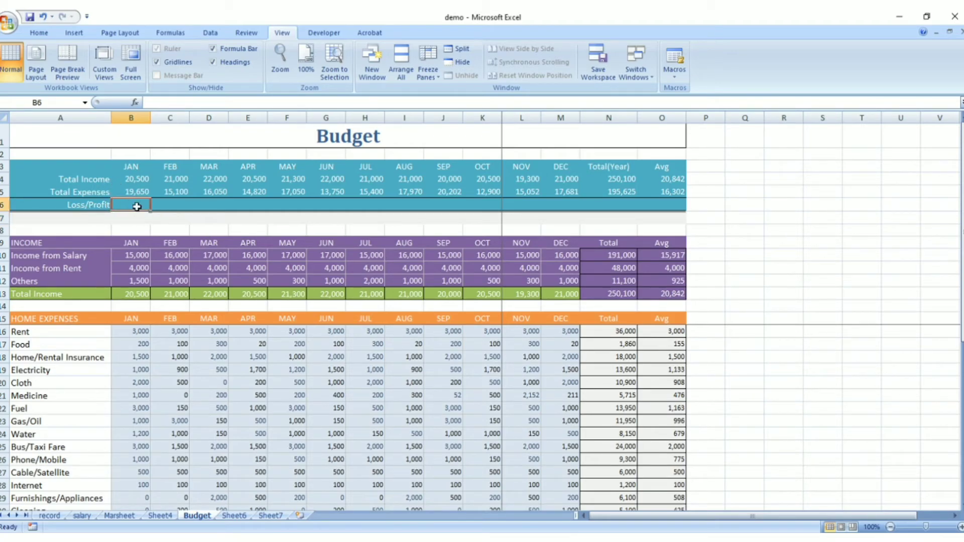
pyautogui.write('=')
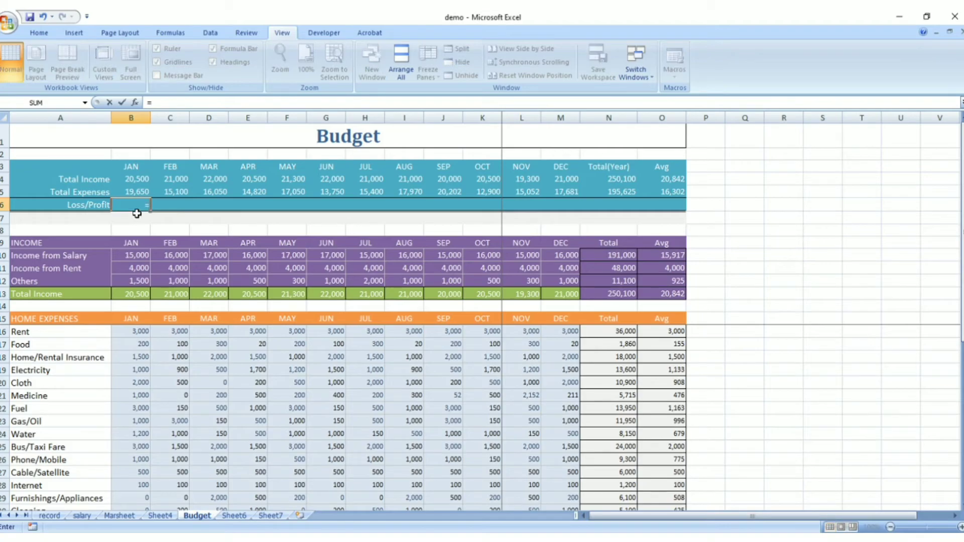
pyautogui.click(134, 181)
pyautogui.click(123, 191)
pyautogui.press('Return')
pyautogui.press('Up')
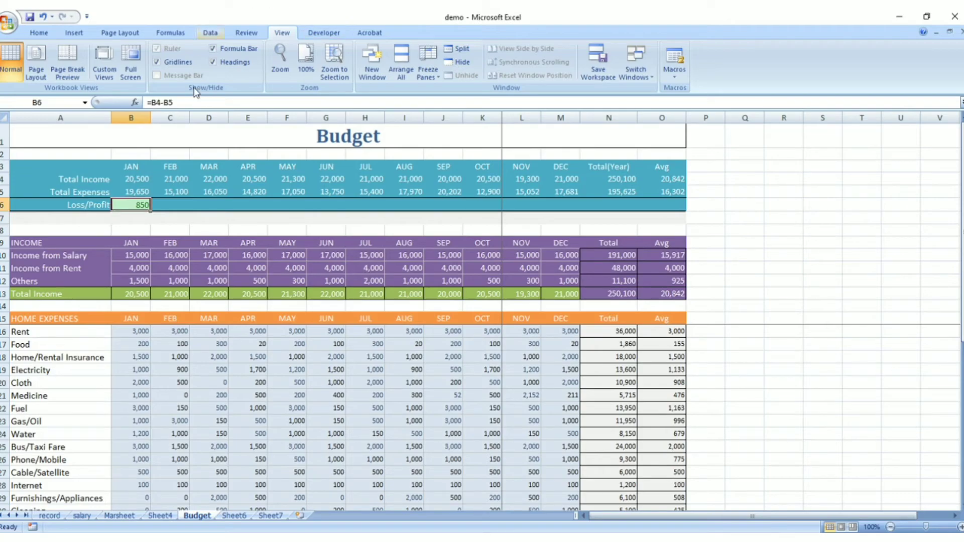
pyautogui.moveTo(150, 211); pyautogui.dragTo(578, 208)
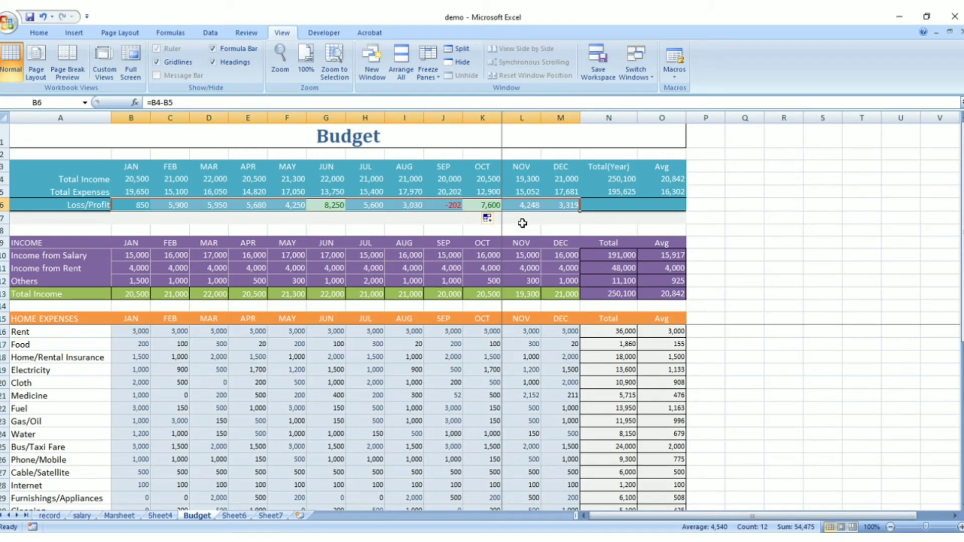
pyautogui.click(452, 206)
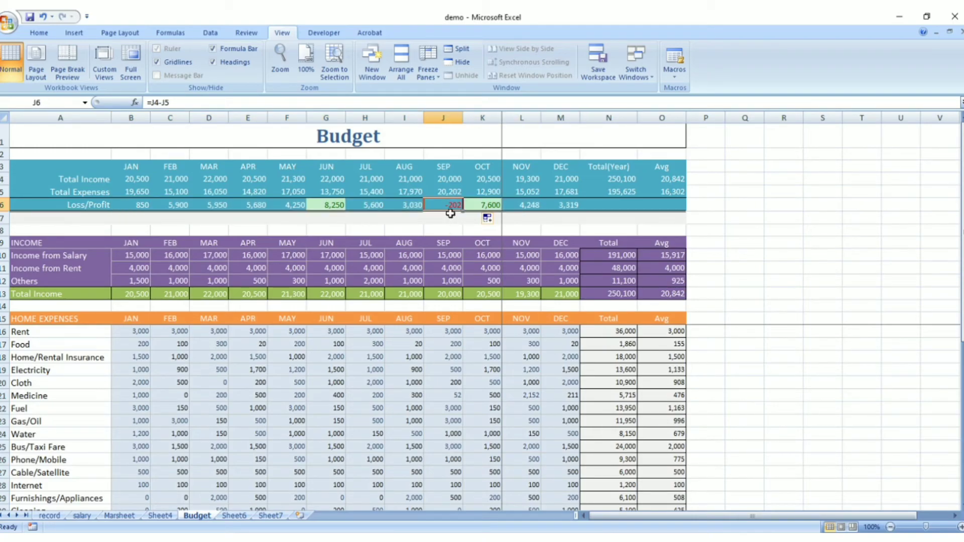
# - Enter =SUM(B6:M6) as the yearly total for Loss/Profit in N6
pyautogui.click(616, 204)
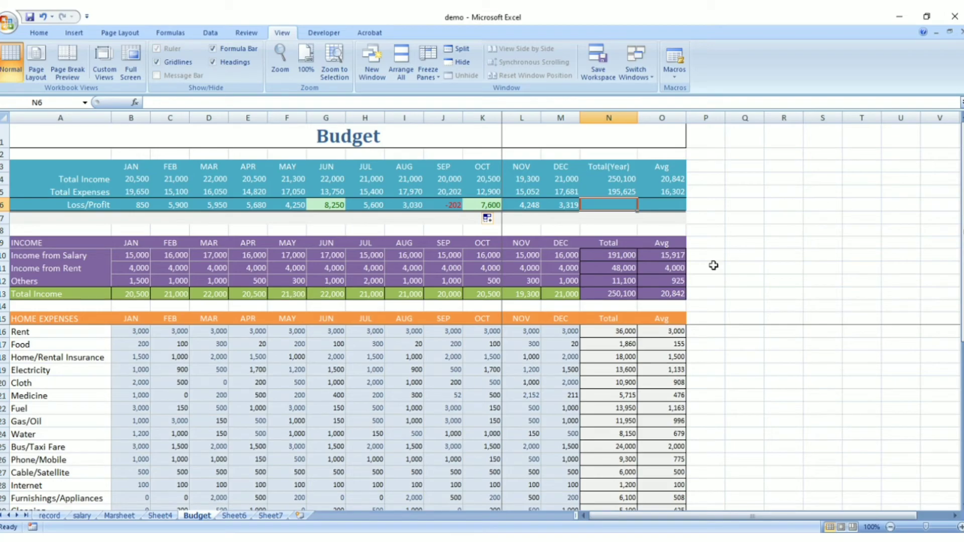
pyautogui.write('=')
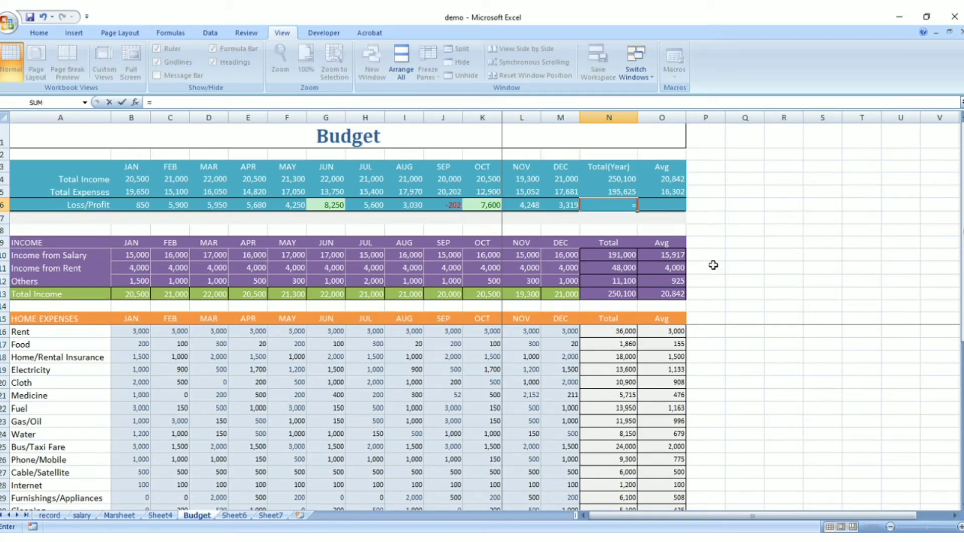
pyautogui.write('s')
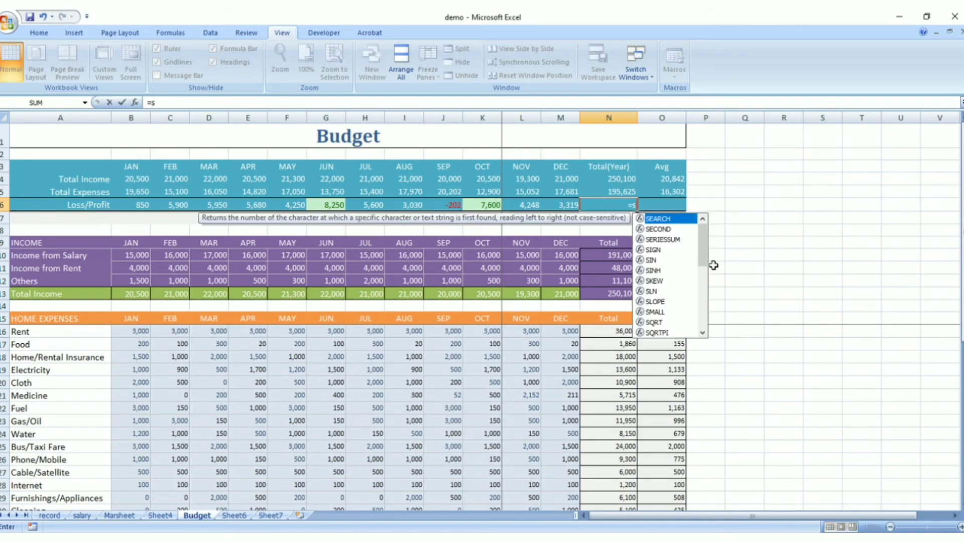
pyautogui.write('um(')
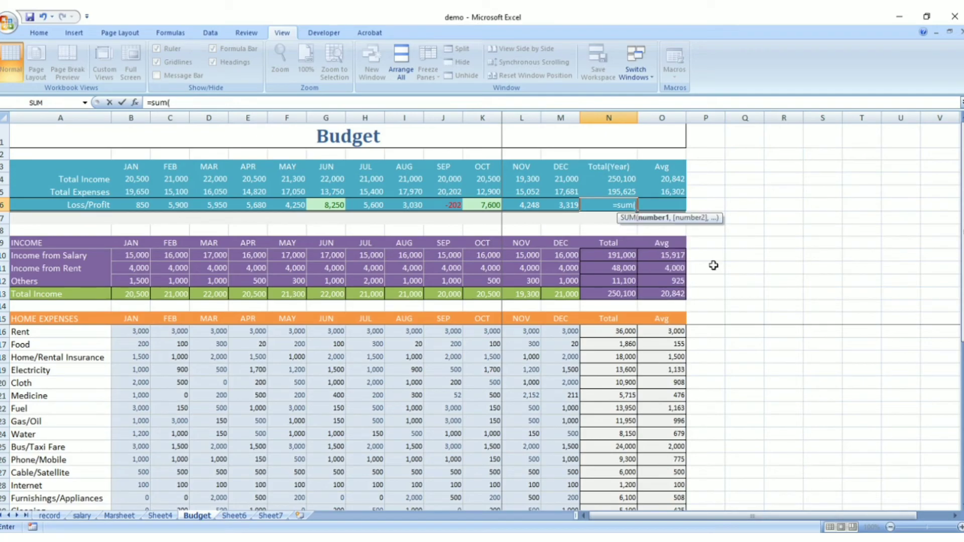
pyautogui.moveTo(140, 205); pyautogui.dragTo(552, 202)
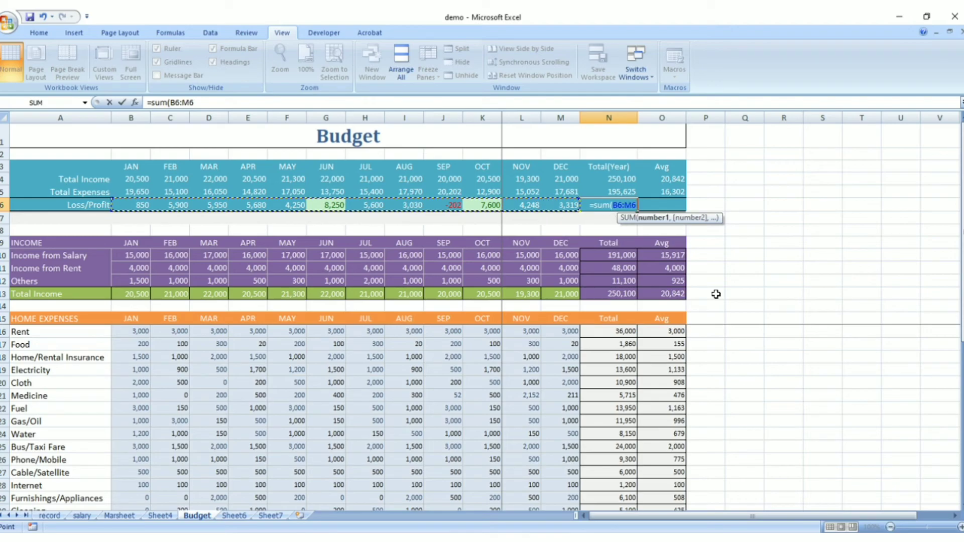
pyautogui.write(')')
pyautogui.press('Return')
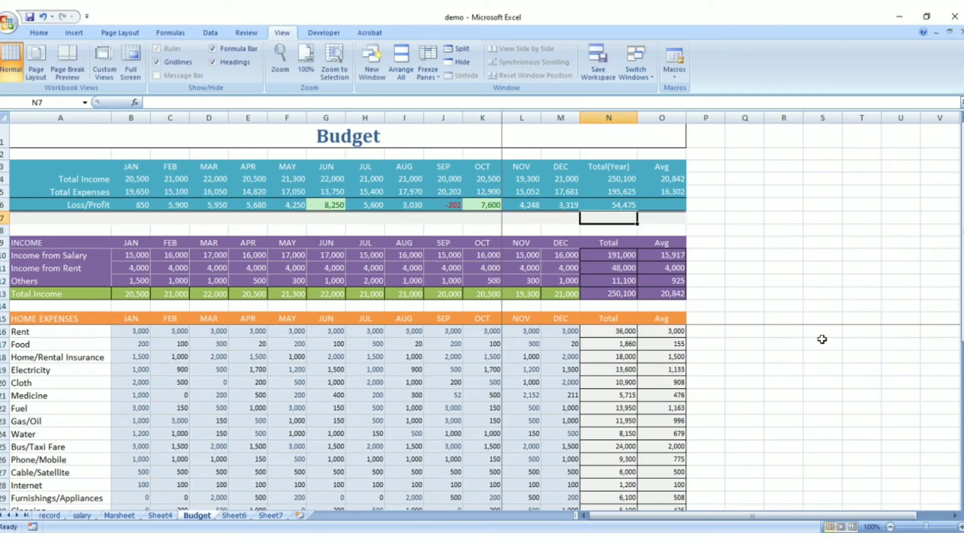
pyautogui.click(626, 209)
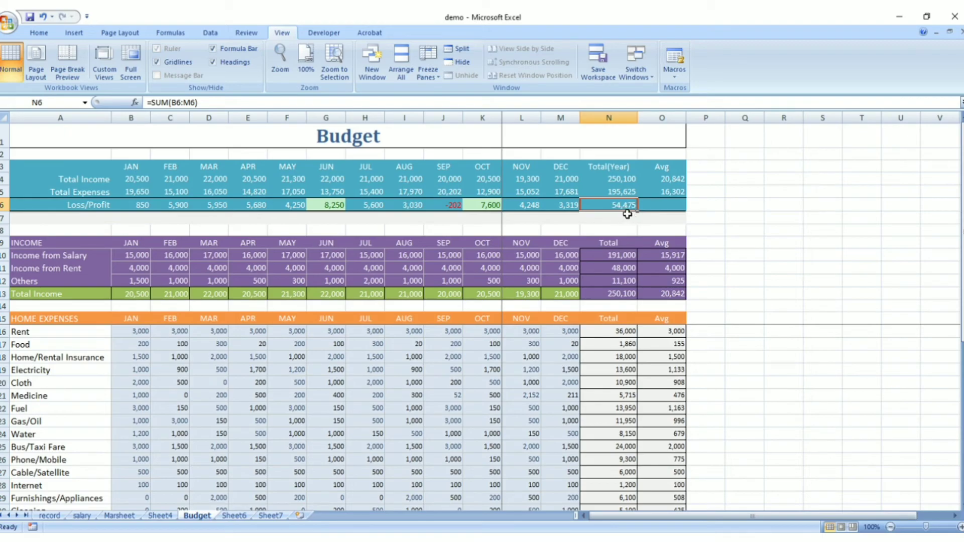
# - Enter =AVERAGE(B6:M6) as the Avg for Loss/Profit in O6
pyautogui.click(667, 207)
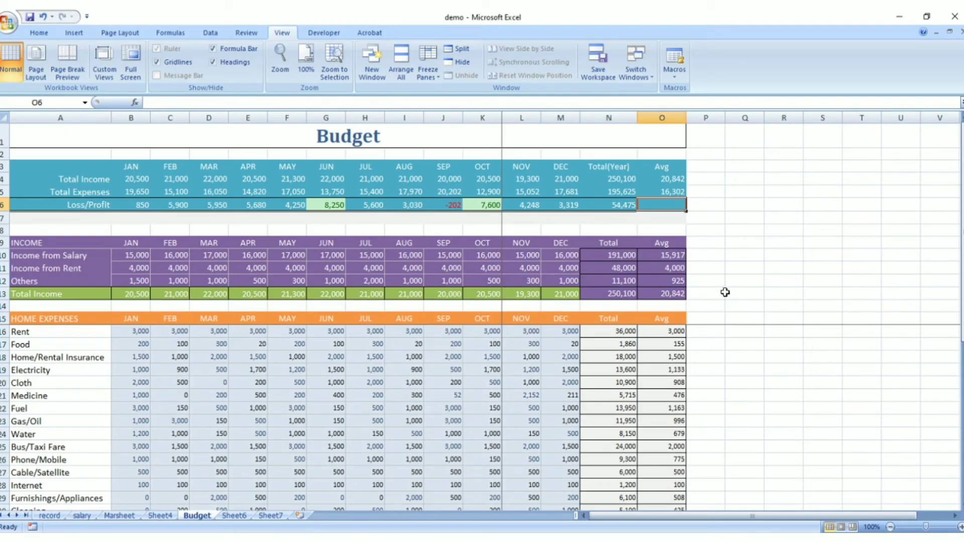
pyautogui.write('=ave')
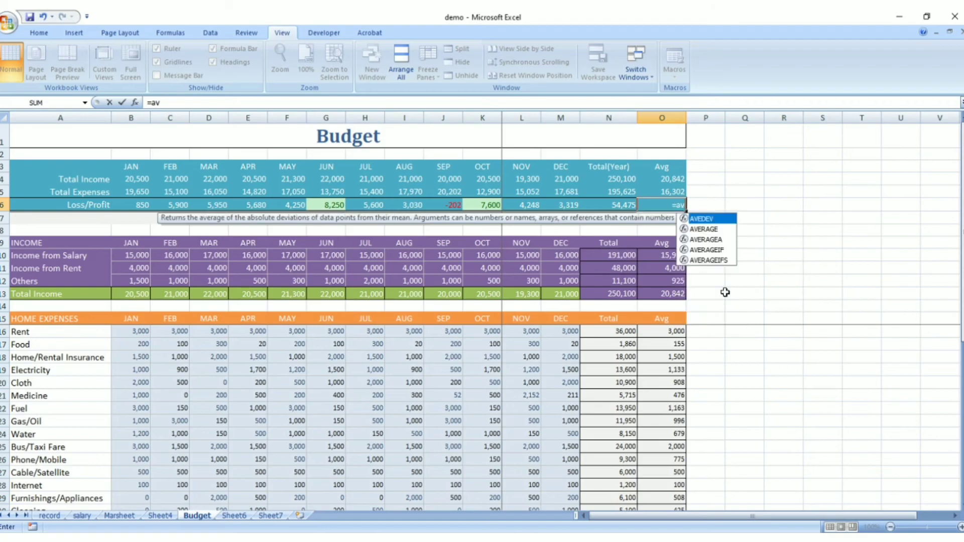
pyautogui.press('Down')
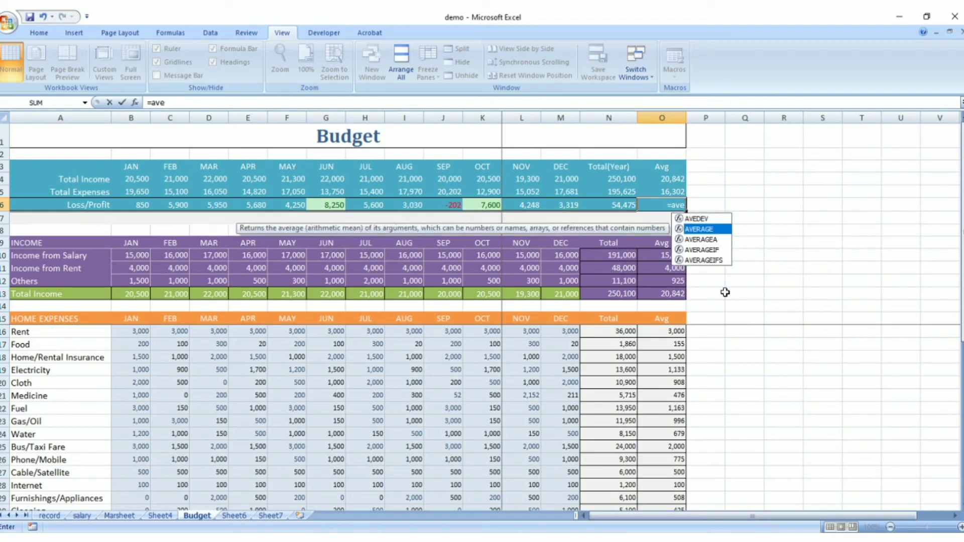
pyautogui.press('Tab')
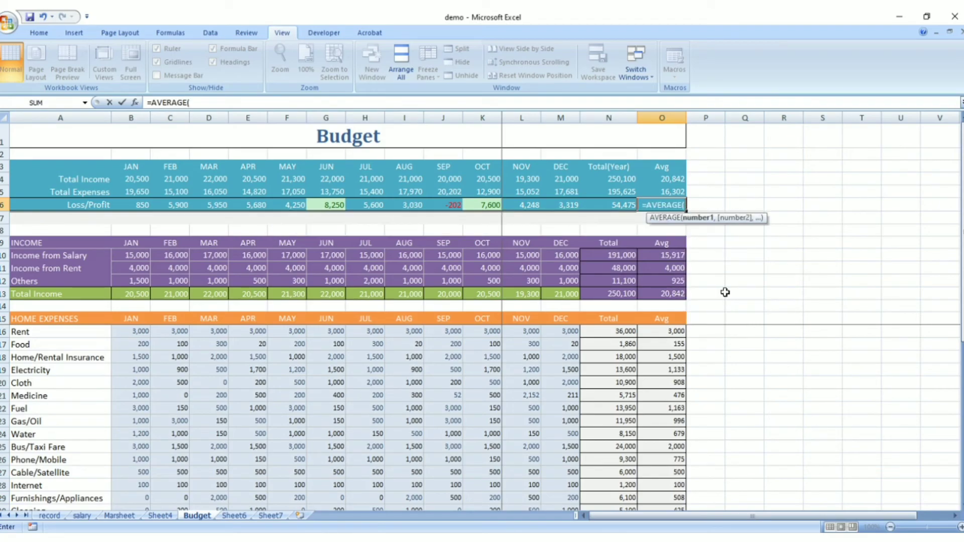
pyautogui.moveTo(140, 201); pyautogui.dragTo(569, 202)
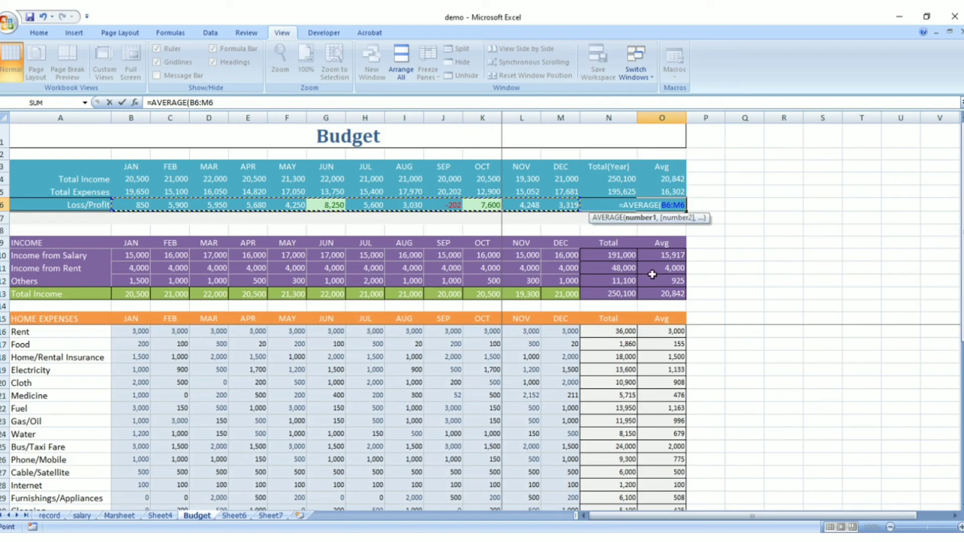
pyautogui.press('Return')
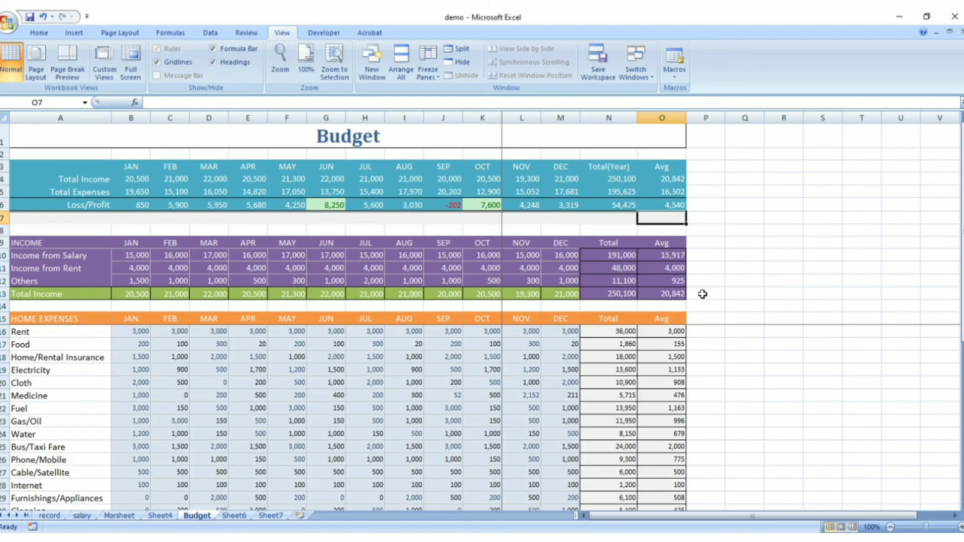